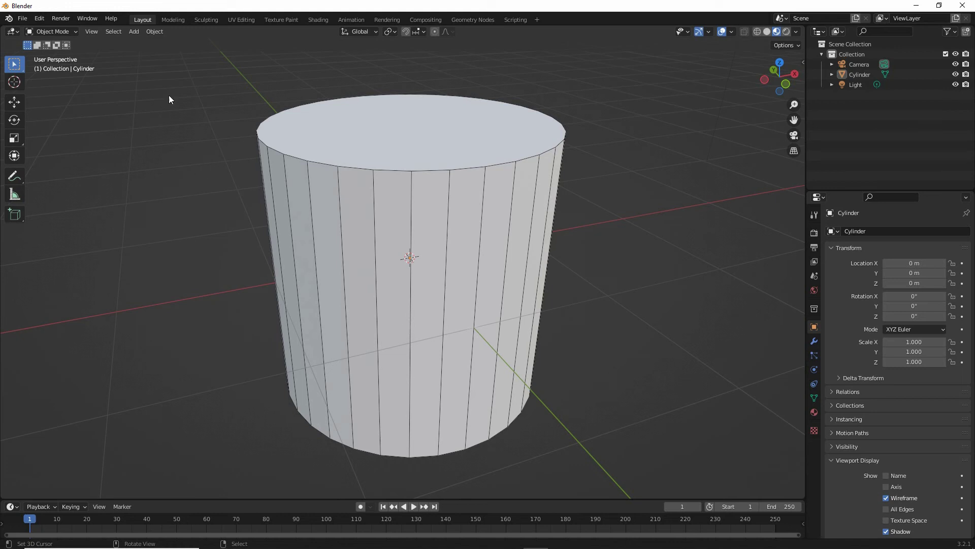
Add a text object to the scene with the cylinder
left_click(134, 33)
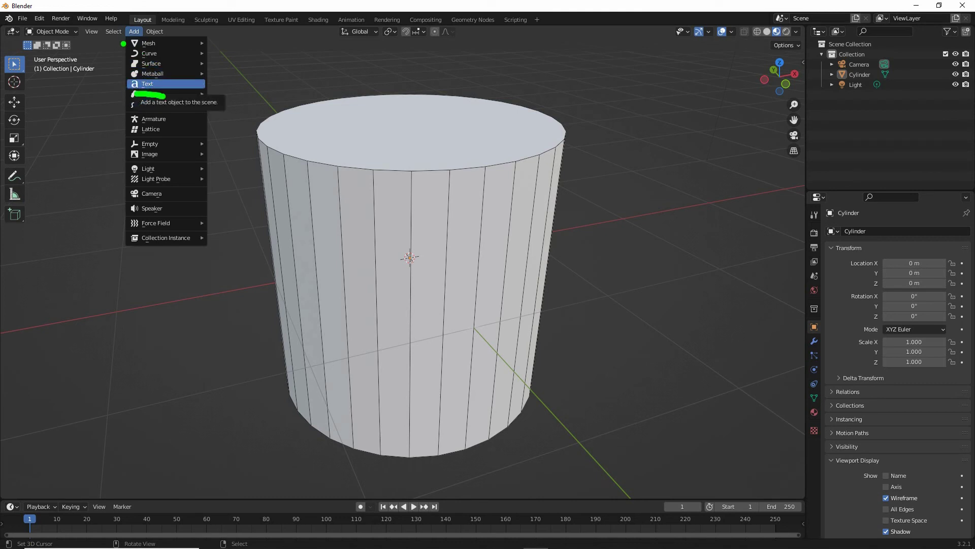
left_click(150, 83)
middle_click_drag(520, 300, 447, 303)
Move the text along Y to about -1.2 m, in front of the cylinder, and rotate it 90° about X
left_click(14, 102)
middle_click_drag(249, 255, 407, 325)
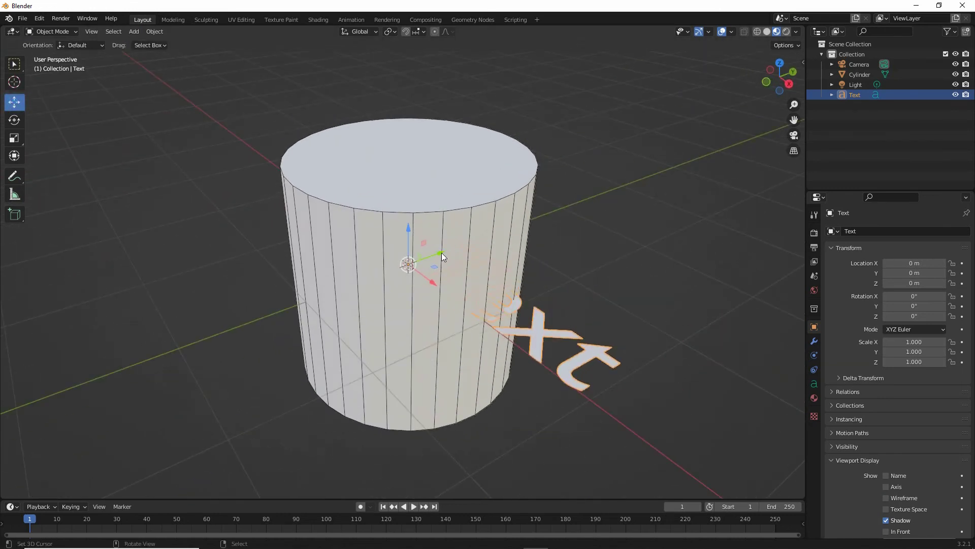
left_click_drag(441, 252, 133, 399)
left_click(18, 121)
middle_click_drag(281, 365, 310, 323)
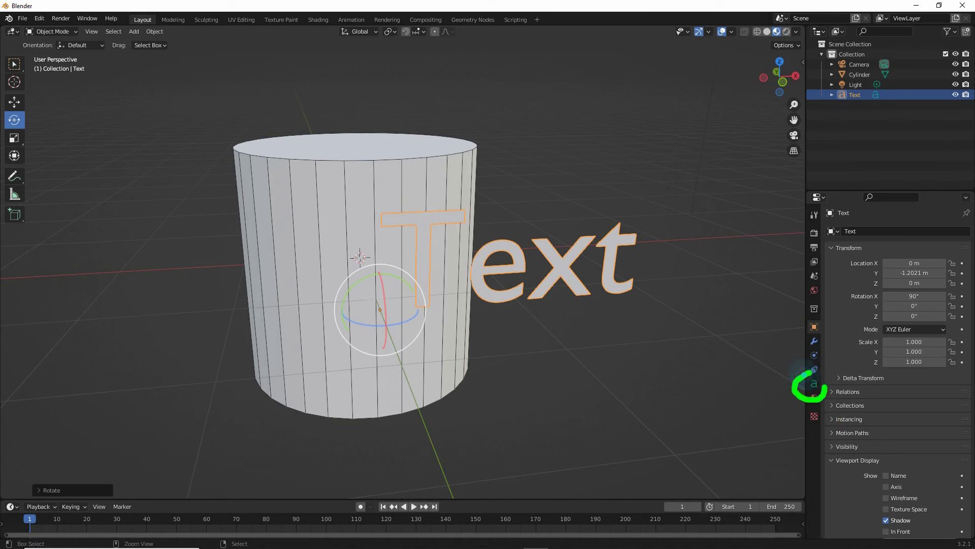
Set the text's horizontal and vertical paragraph alignment to Center
left_click(815, 387)
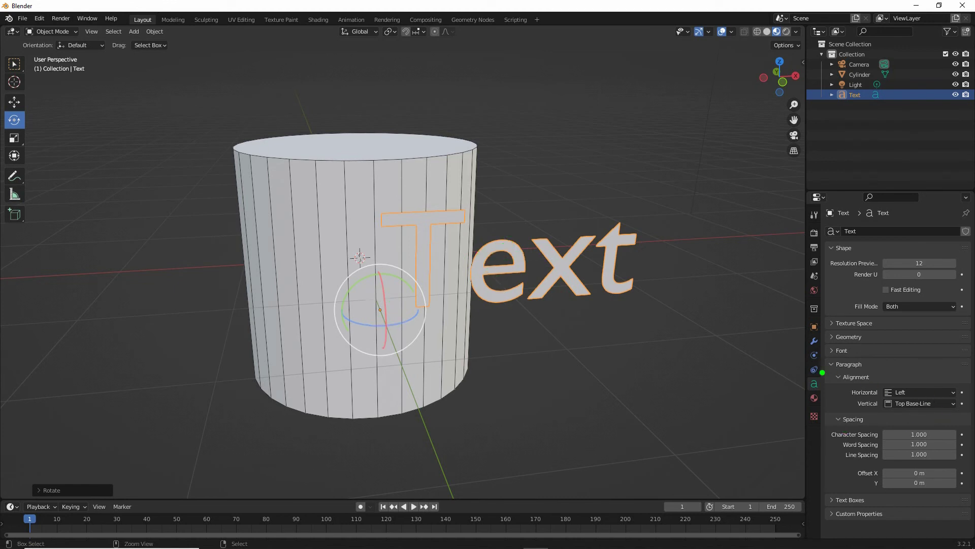
left_click(914, 393)
left_click(906, 415)
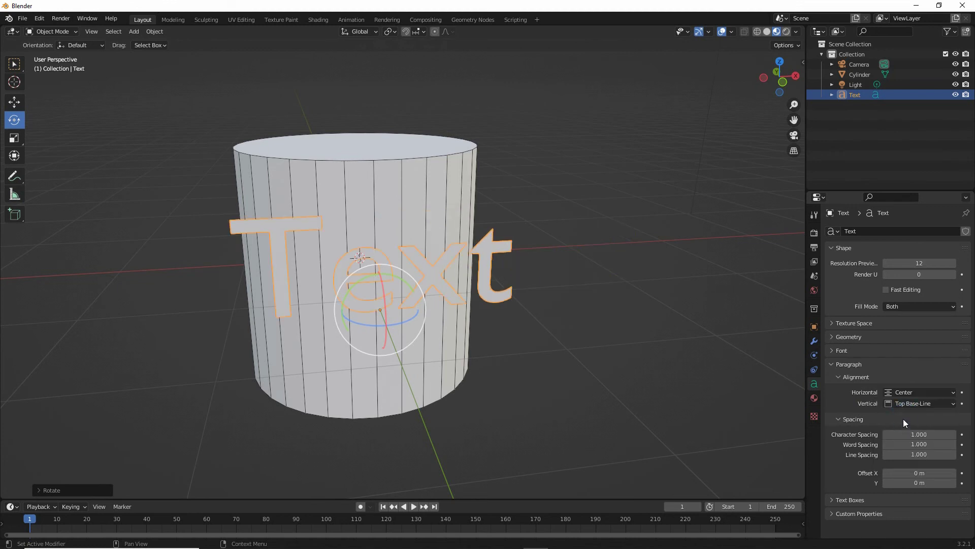
left_click(905, 405)
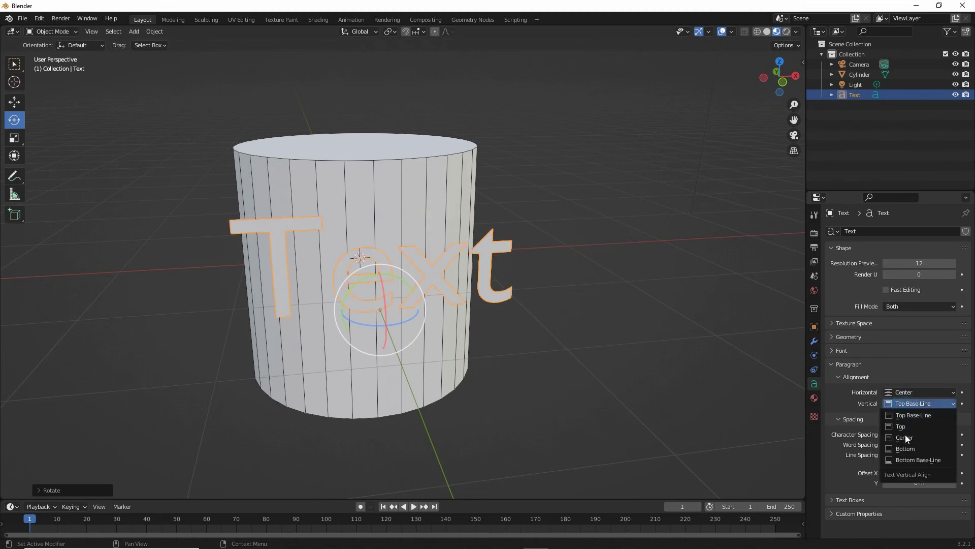
left_click(906, 438)
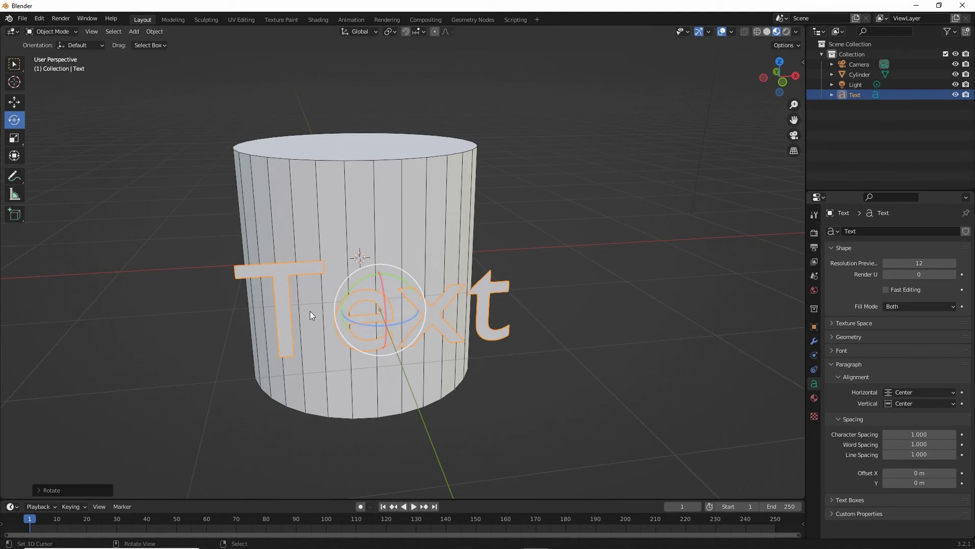
mouse_move(229, 263)
left_mouse_down()
mouse_move(492, 251)
mouse_move(514, 348)
mouse_move(245, 366)
mouse_move(240, 259)
left_mouse_up()
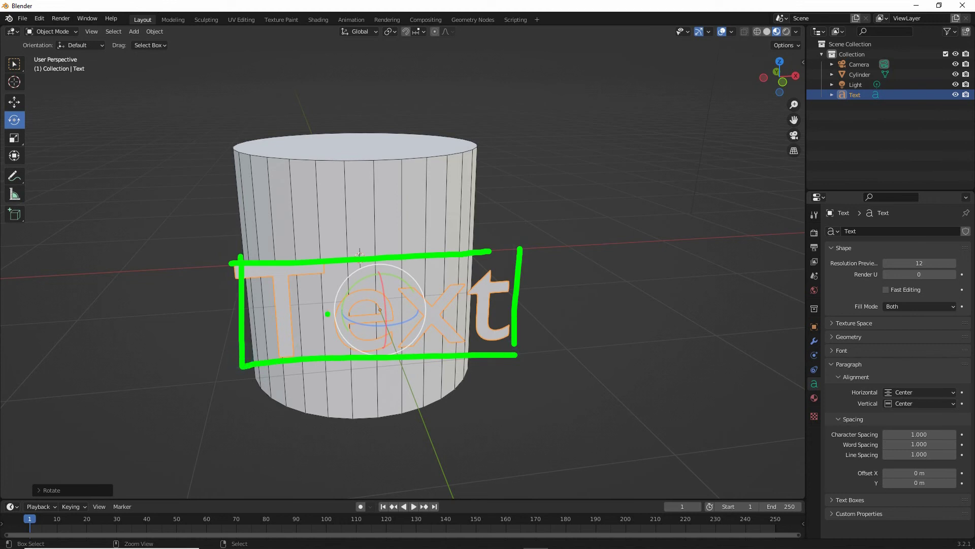
left_click_drag(379, 306, 369, 301)
left_click_drag(259, 345, 325, 321)
left_click_drag(497, 271, 421, 291)
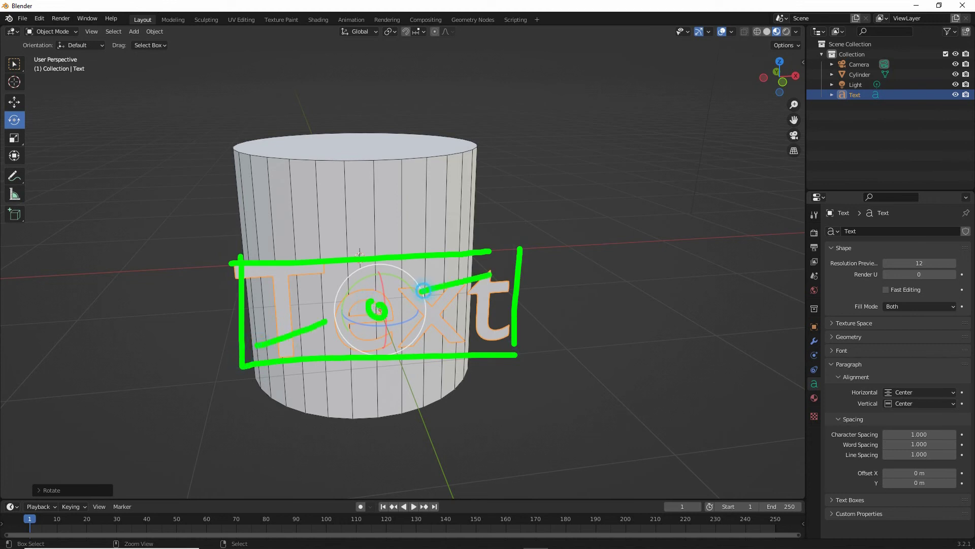
left_click_drag(259, 277, 334, 309)
left_click_drag(523, 351, 414, 334)
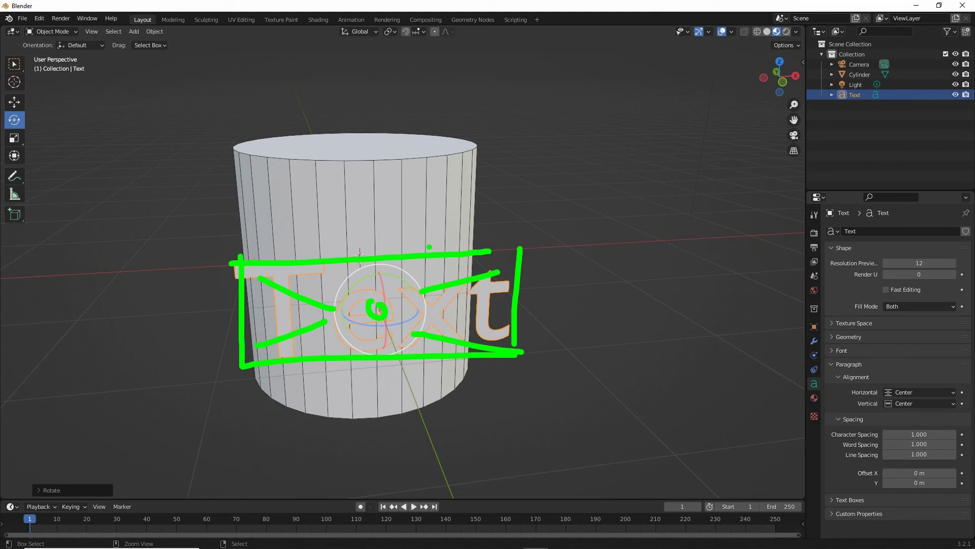
mouse_move(426, 247)
left_mouse_down()
mouse_move(497, 193)
mouse_move(510, 201)
left_mouse_up()
mouse_move(344, 265)
left_mouse_down()
mouse_move(249, 223)
mouse_move(274, 231)
left_mouse_up()
mouse_move(383, 210)
left_mouse_down()
mouse_move(381, 256)
mouse_move(404, 204)
left_mouse_up()
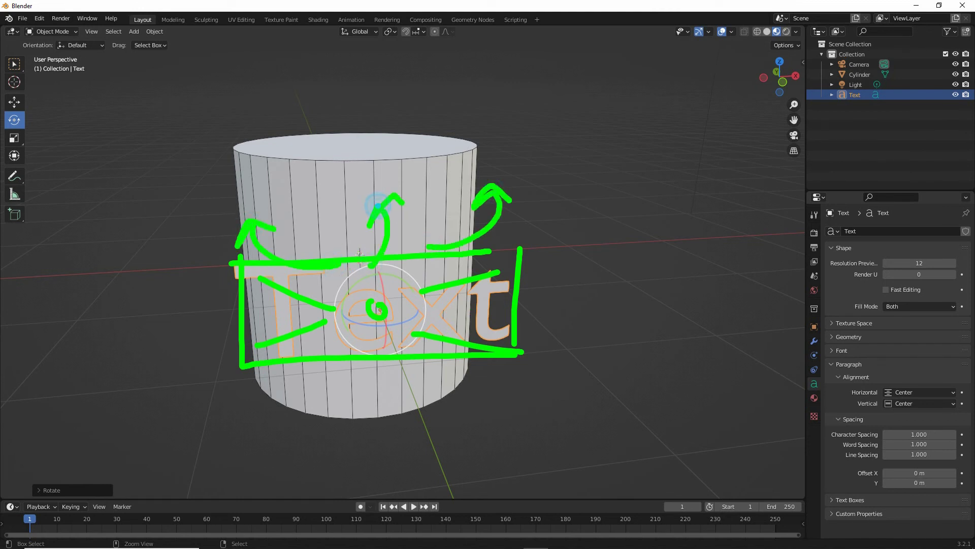
mouse_move(377, 363)
left_mouse_down()
mouse_move(361, 388)
mouse_move(380, 401)
left_mouse_up()
mouse_move(380, 401)
left_mouse_down()
mouse_move(357, 383)
mouse_move(362, 390)
left_mouse_up()
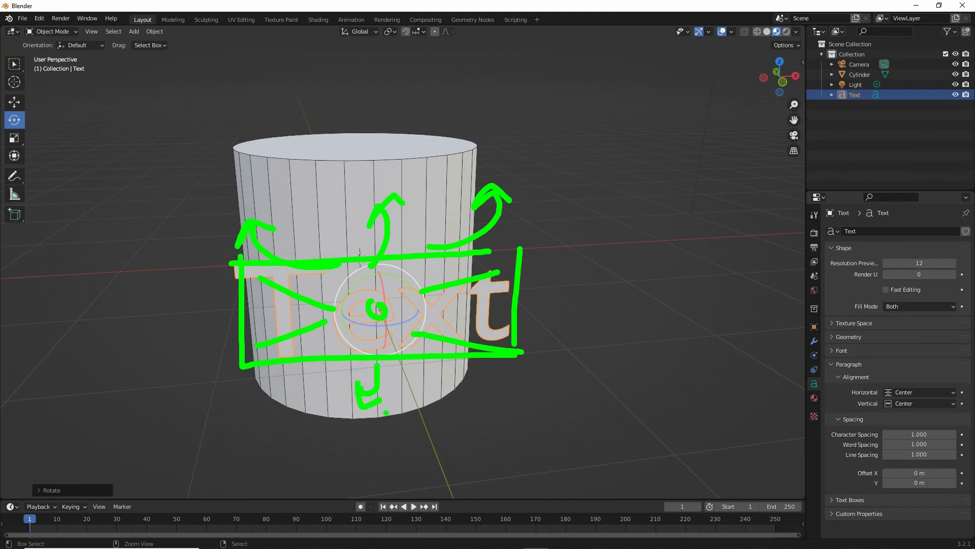
key("Escape")
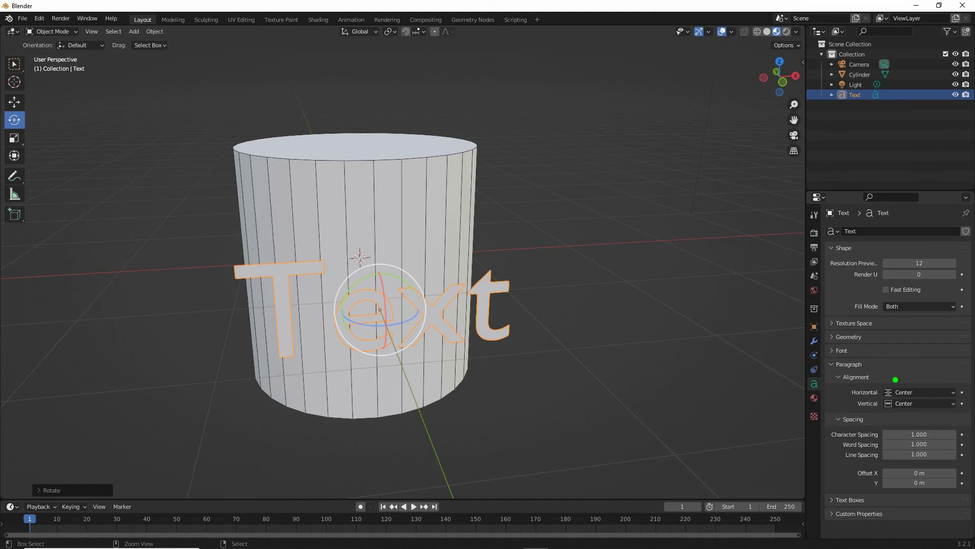
Load Arial Black as the text object's regular font from the Windows fonts folder
left_click_drag(831, 359, 859, 358)
key("Escape")
left_click(842, 350)
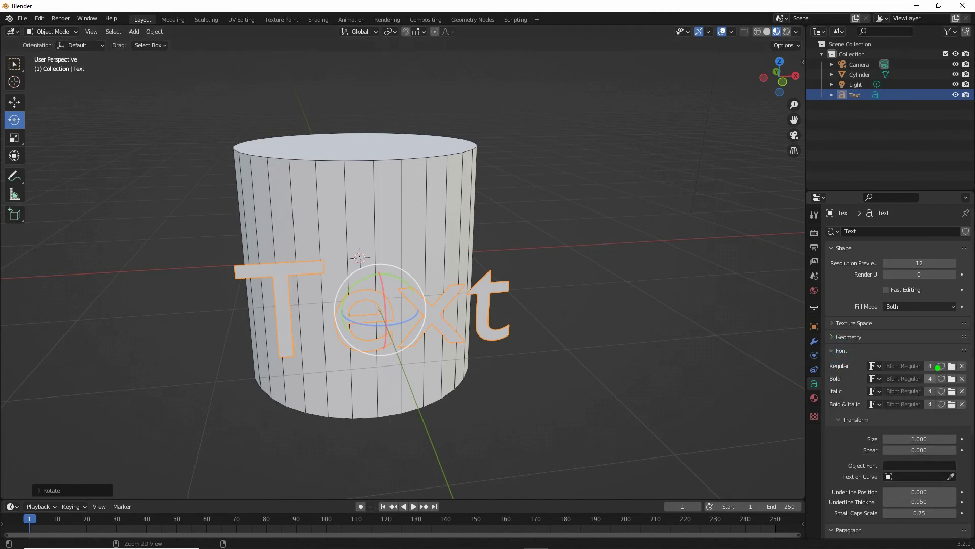
mouse_move(948, 354)
left_mouse_down()
mouse_move(938, 367)
mouse_move(954, 355)
left_mouse_up()
key("Escape")
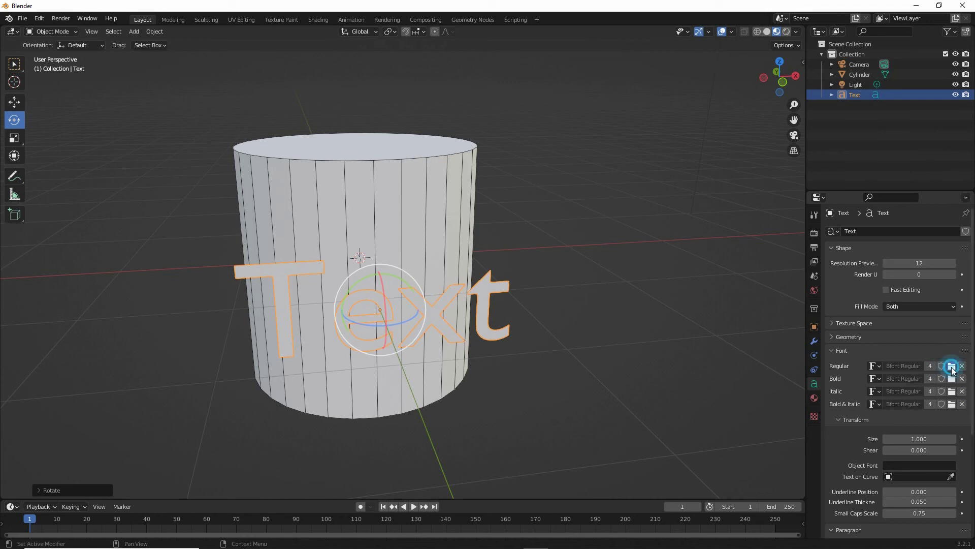
left_click(953, 378)
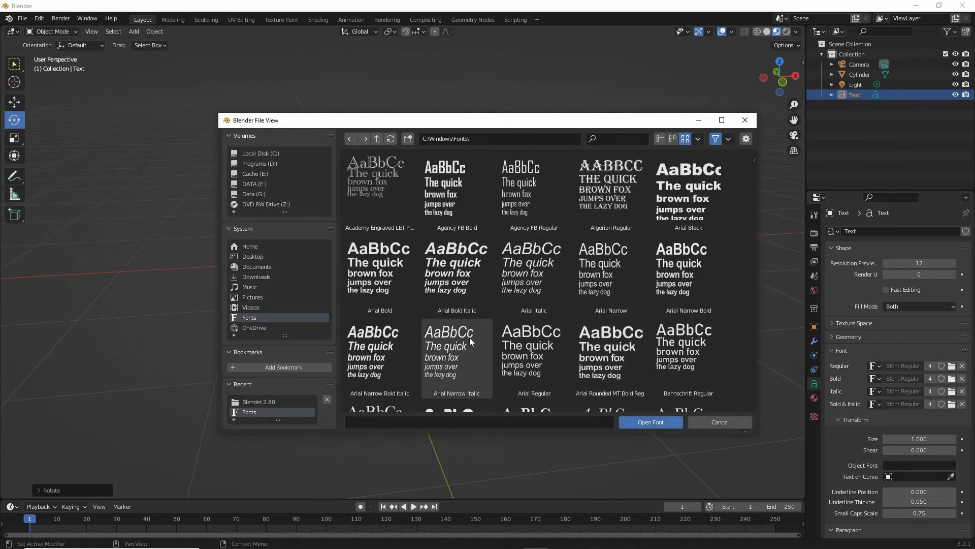
left_click(689, 176)
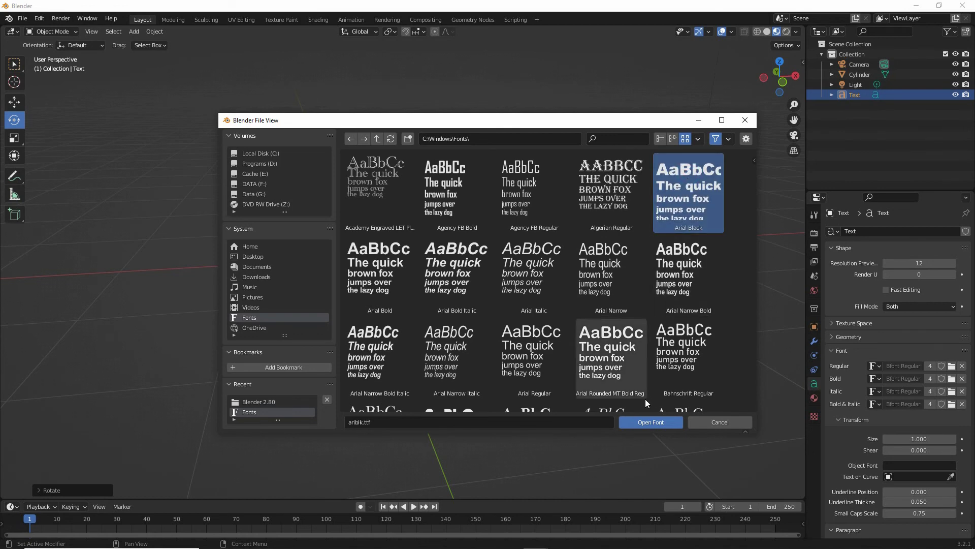
left_click(645, 422)
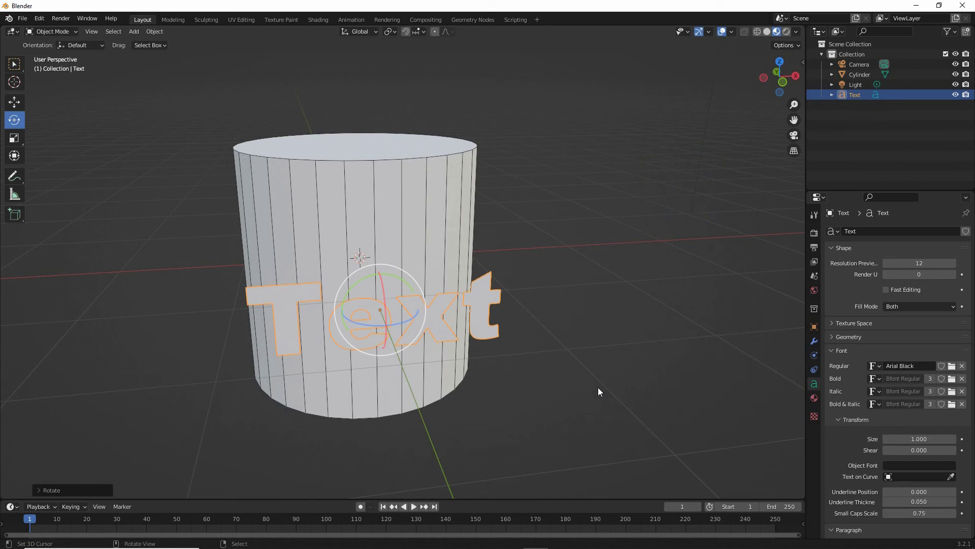
Replace the text object's content with WARNING and return to Object Mode
left_click(54, 32)
left_click(57, 54)
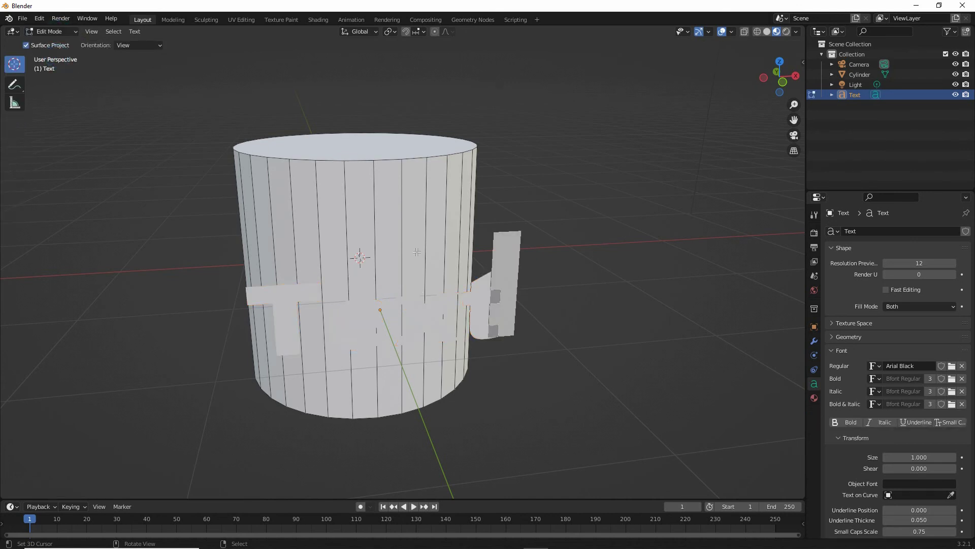
key("BackSpace")
key("BackSpace")
key("BackSpace")
key("BackSpace")
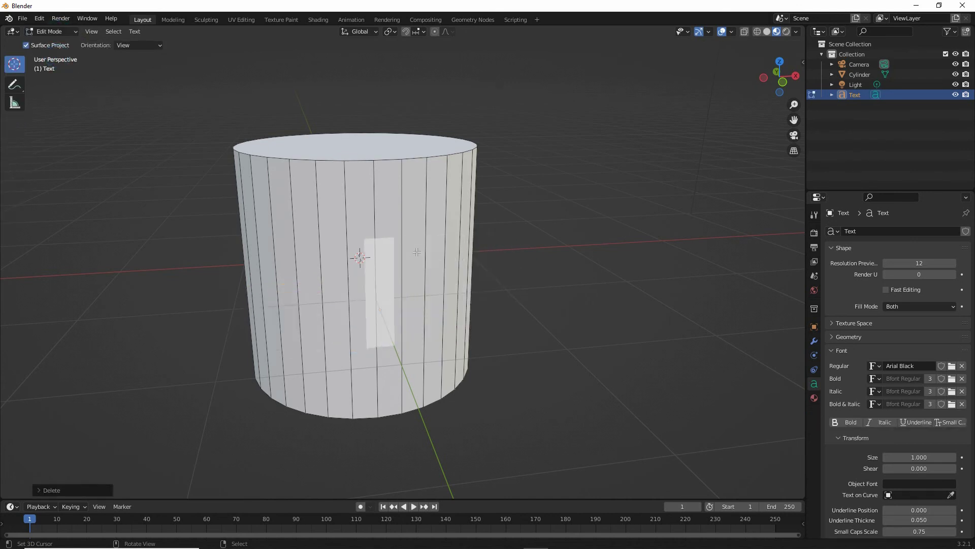
type("WARNING")
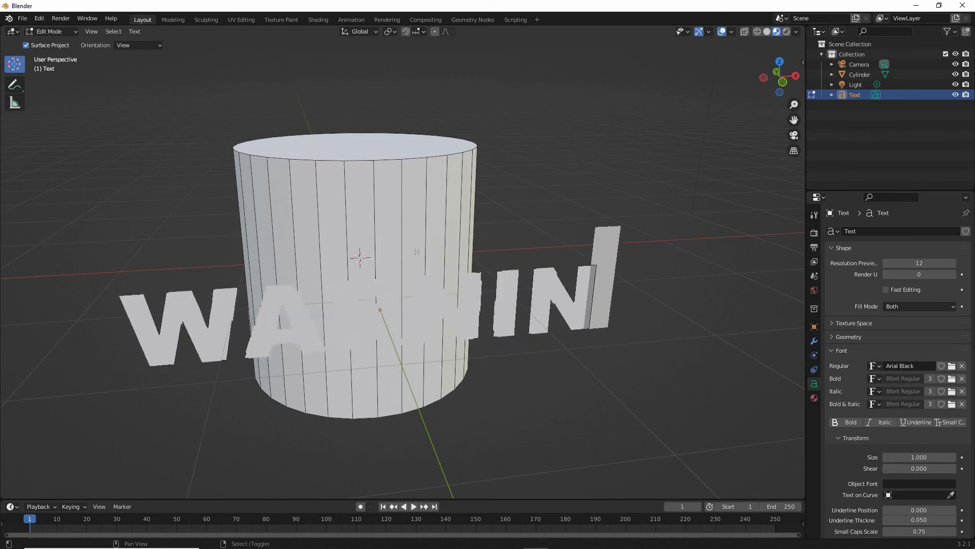
left_click(43, 31)
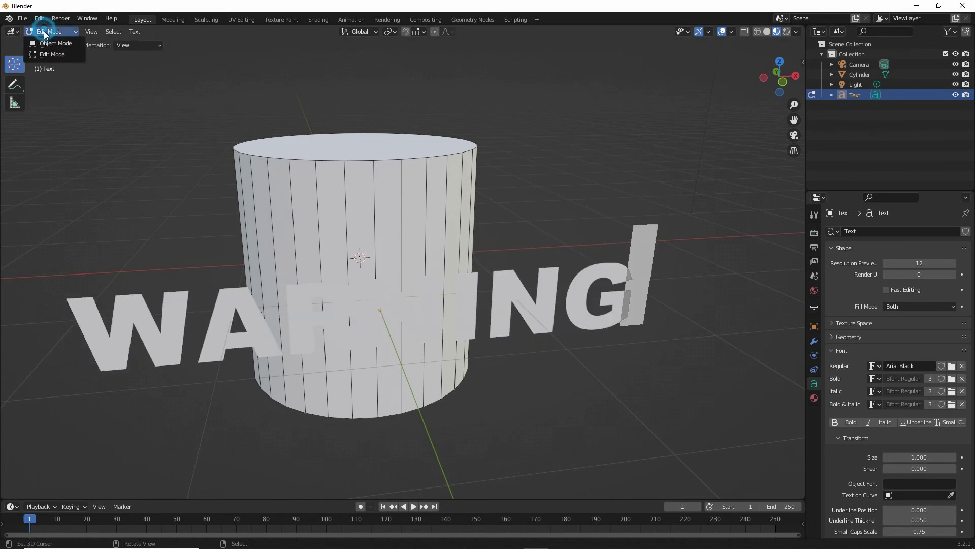
left_click(51, 43)
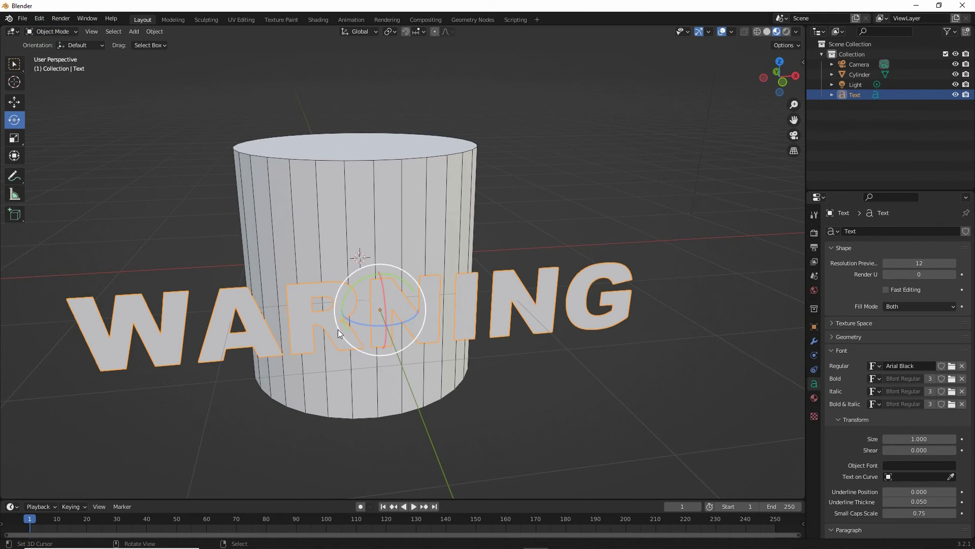
Scale the WARNING text down uniformly so it is only slightly wider than the cylinder
left_click(14, 138)
left_click_drag(407, 338, 389, 323)
middle_click_drag(398, 357, 418, 351)
scroll(419, 351, "up", 2)
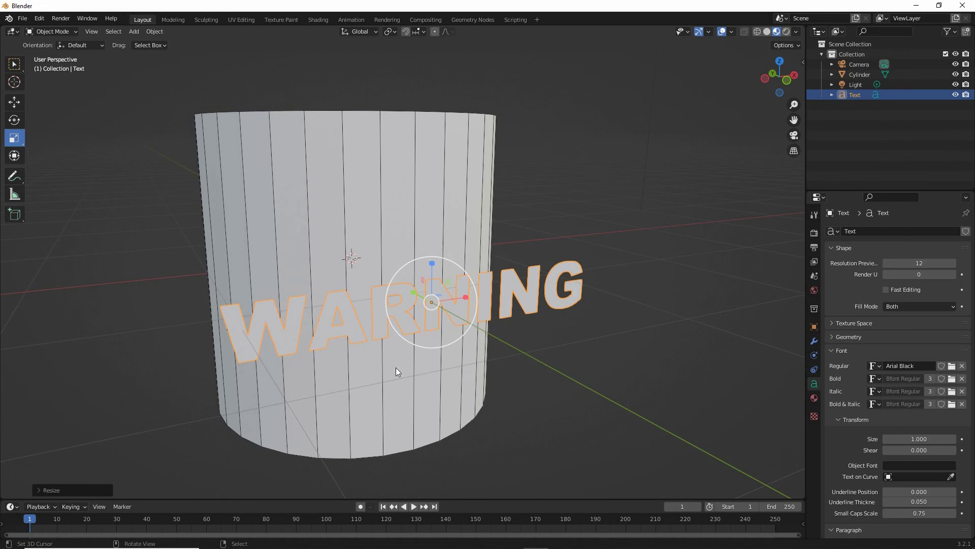
middle_click_drag(391, 370, 385, 350)
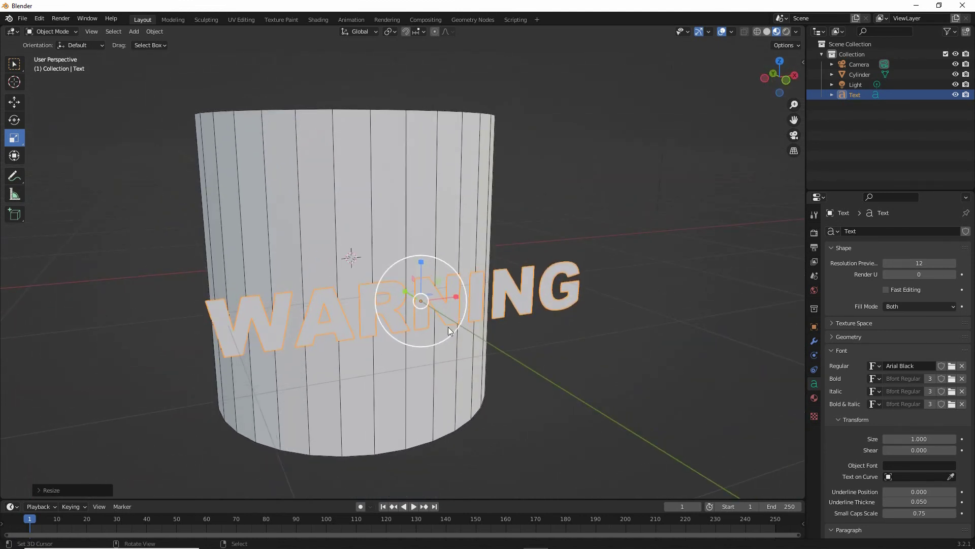
mouse_move(328, 316)
left_mouse_down()
mouse_move(457, 309)
mouse_move(520, 293)
mouse_move(530, 305)
mouse_move(325, 317)
left_mouse_up()
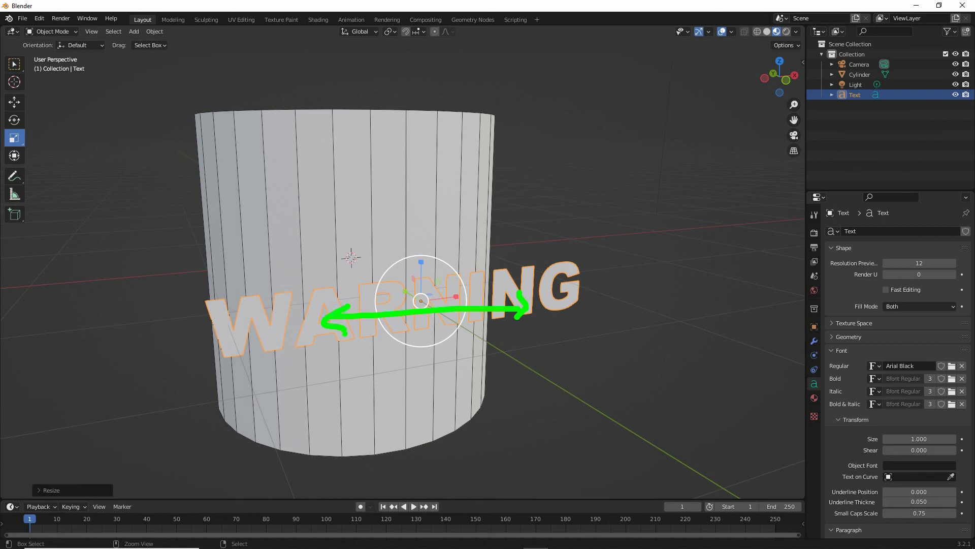
key("Escape")
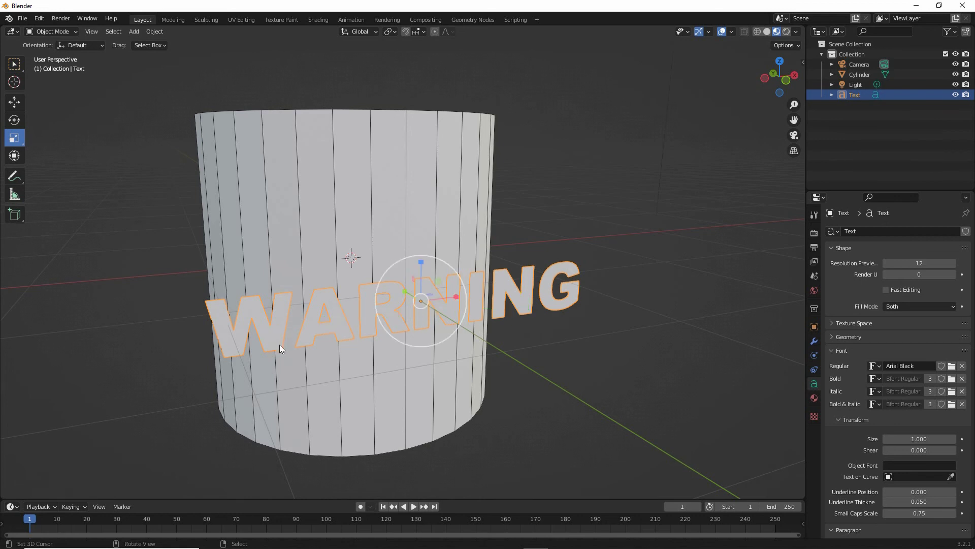
Convert the WARNING text object to a mesh
left_click(152, 31)
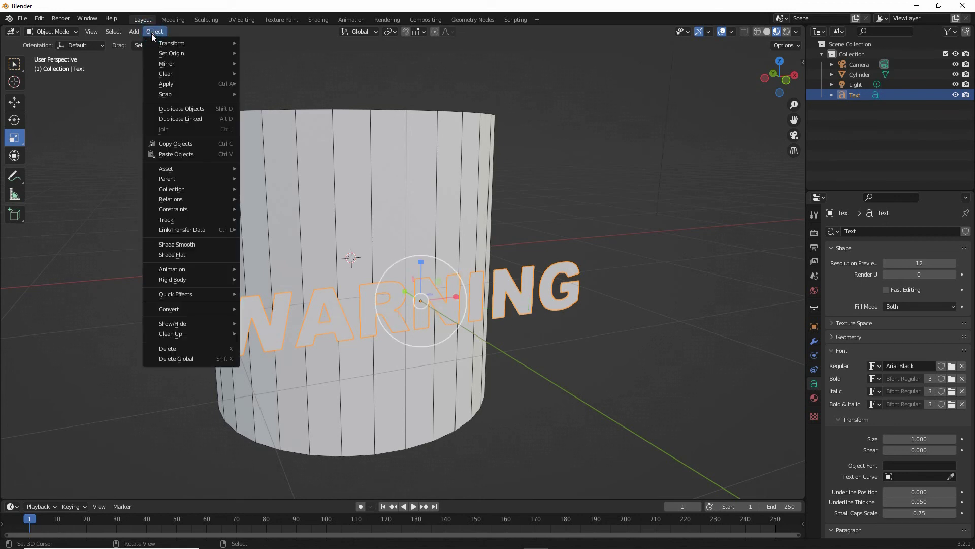
mouse_move(179, 307)
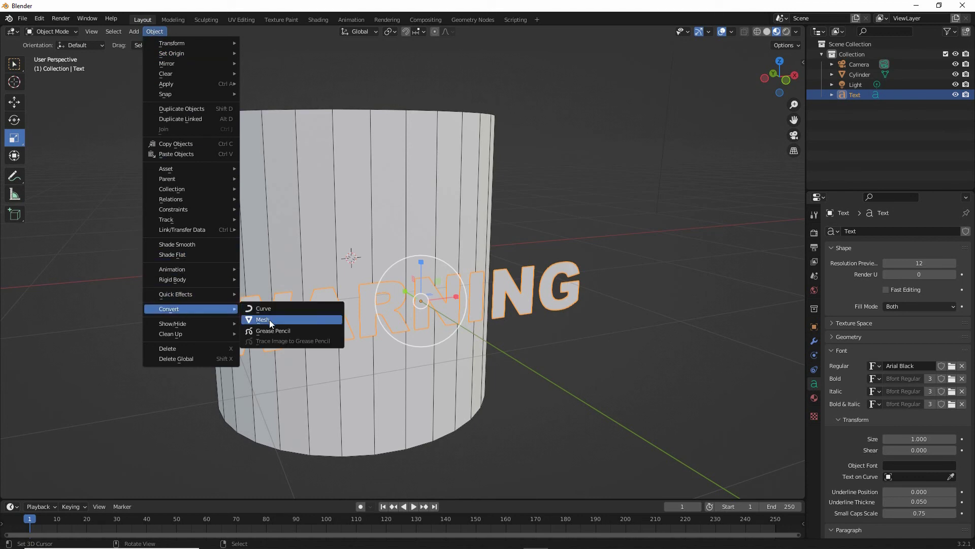
left_click_drag(248, 326, 272, 328)
left_click_drag(156, 322, 186, 319)
left_click_drag(142, 43, 176, 38)
left_click(158, 113)
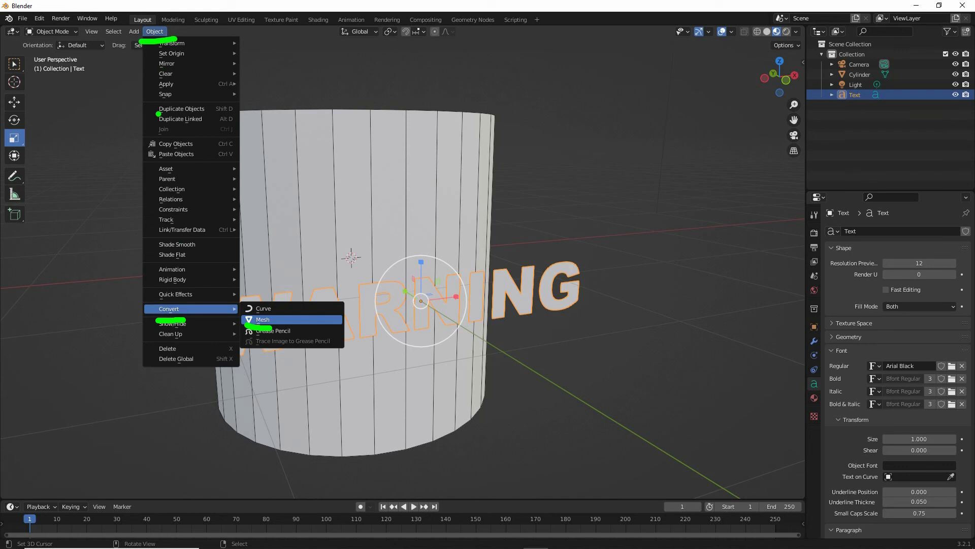
key("Escape")
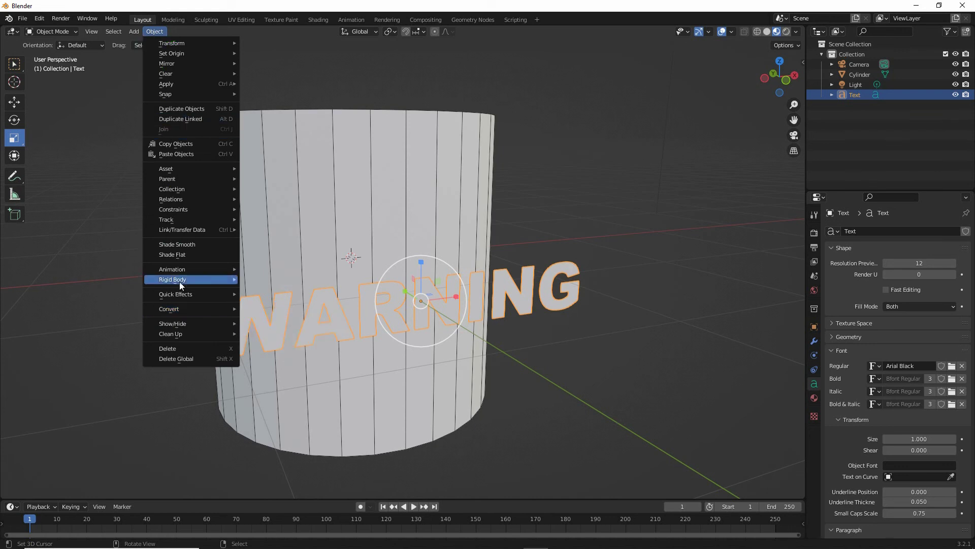
left_click(269, 318)
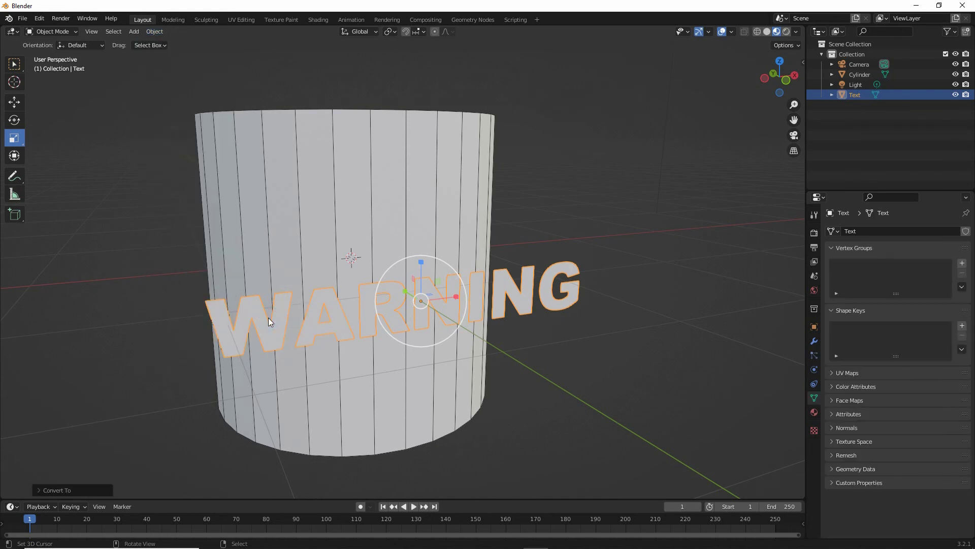
Enable Keep Original for the mesh conversion so the editable text object is preserved
mouse_move(47, 473)
left_mouse_down()
mouse_move(116, 496)
mouse_move(43, 470)
left_mouse_up()
key("Escape")
left_click(43, 491)
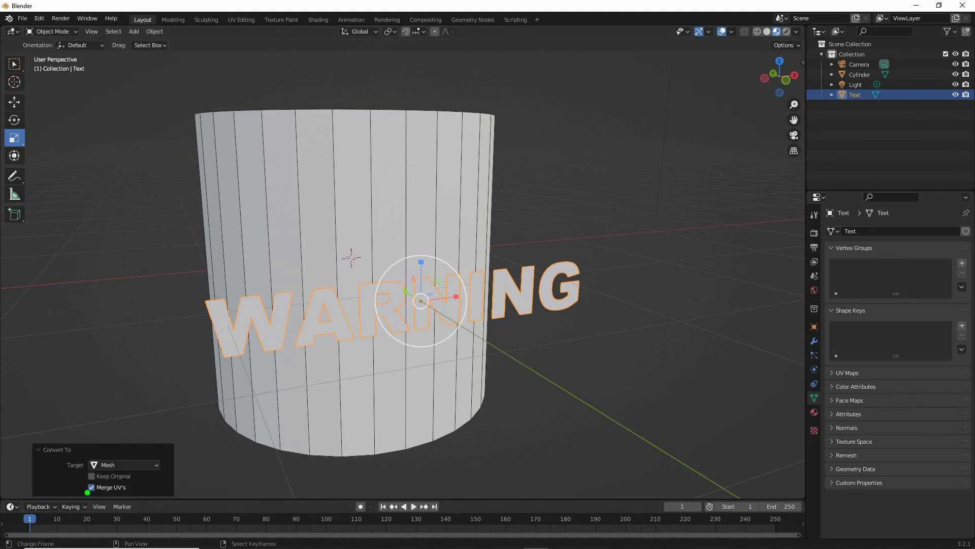
left_click_drag(82, 487, 155, 487)
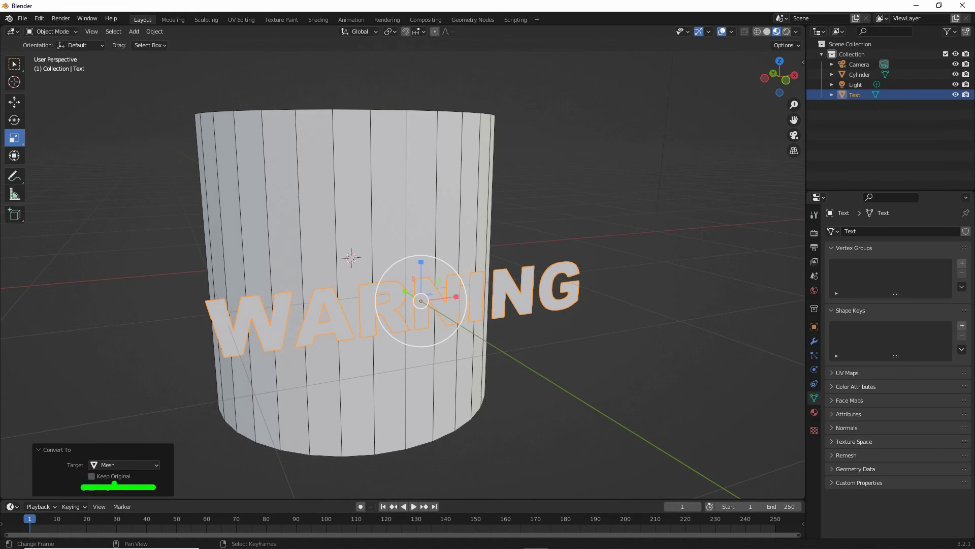
key("Escape")
left_click(92, 476)
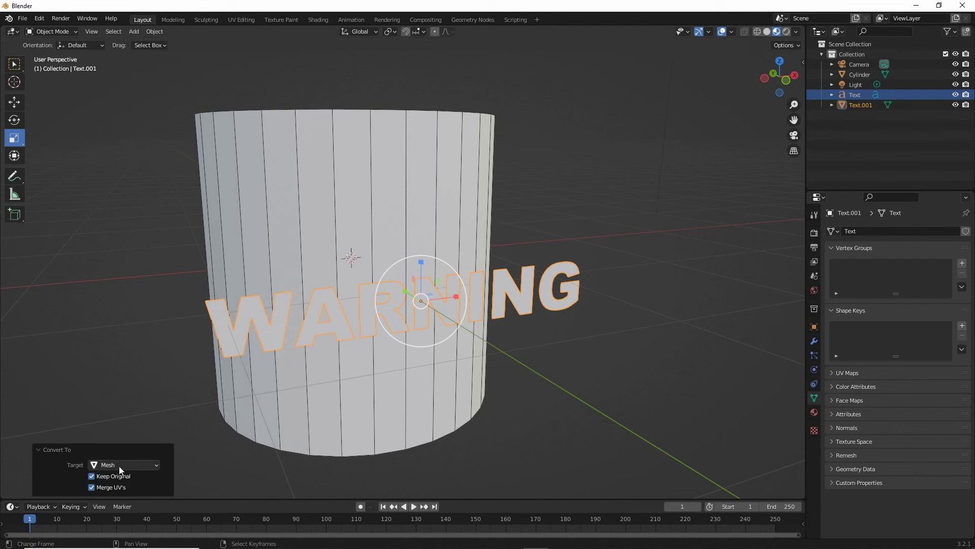
Hide the original Text object in the viewport and select the converted WARNING mesh, Text.001
left_click(121, 465)
left_click(118, 488)
mouse_move(831, 115)
left_mouse_down()
mouse_move(874, 116)
mouse_move(834, 104)
mouse_move(873, 113)
left_mouse_up()
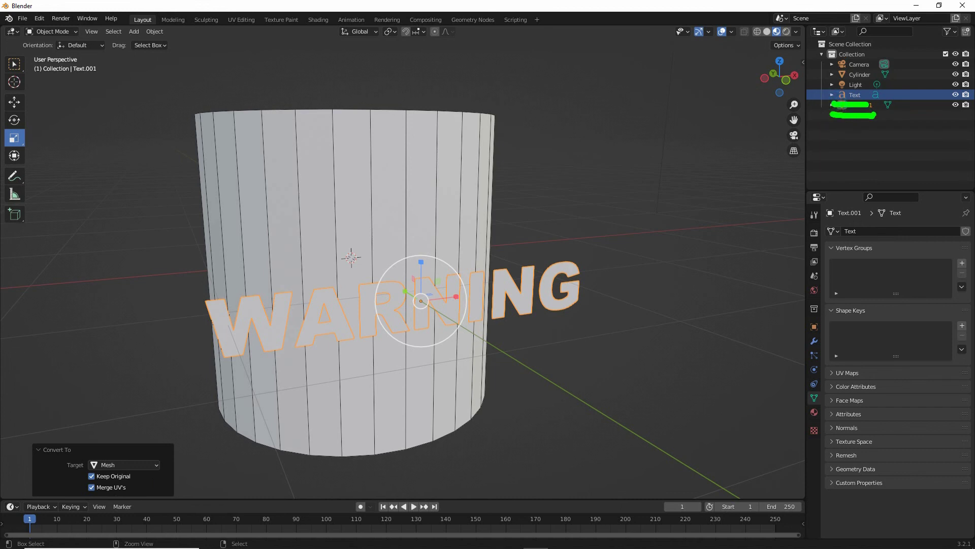
left_click(955, 95)
left_click(857, 106)
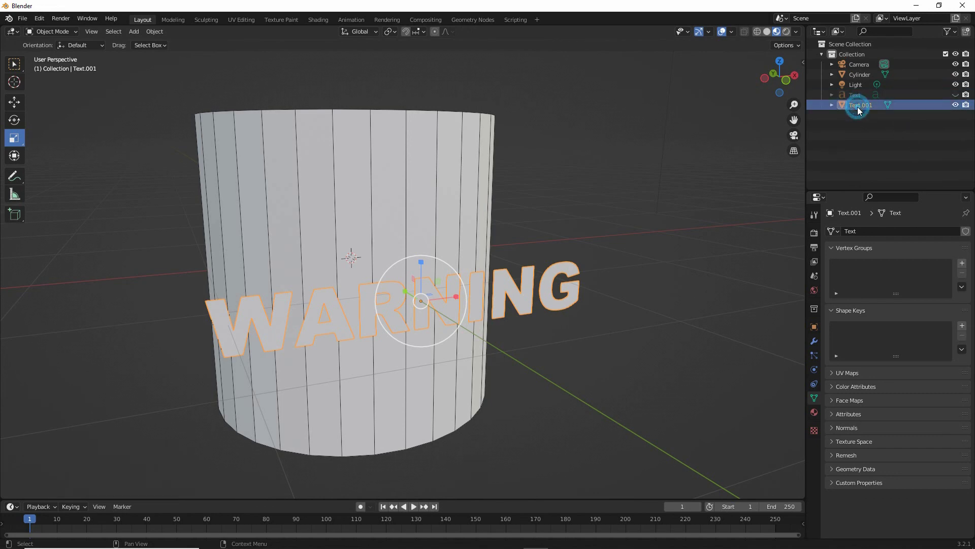
mouse_move(397, 342)
middle_mouse_down()
mouse_move(422, 366)
mouse_move(382, 351)
middle_mouse_up()
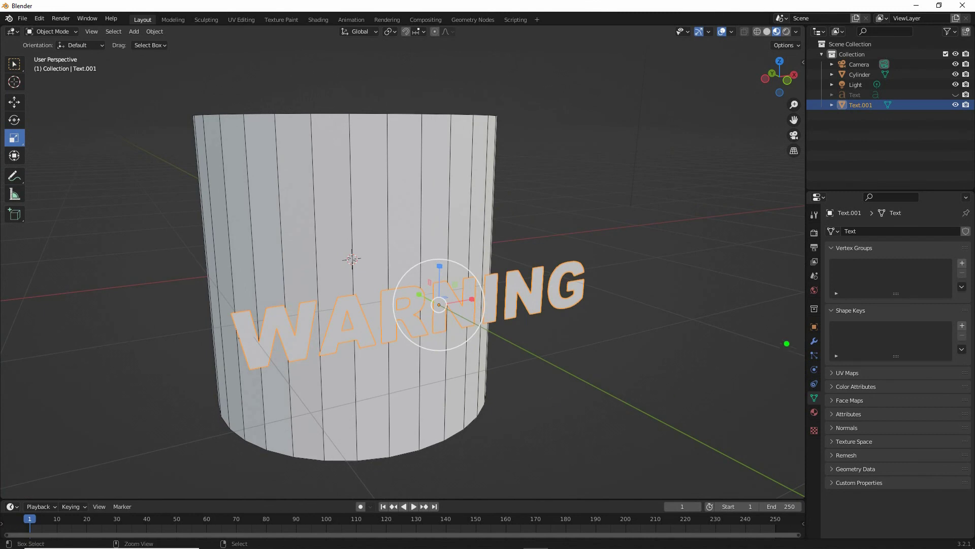
Add a Solidify modifier to the WARNING mesh to give the flat letters thickness
mouse_move(814, 331)
left_mouse_down()
mouse_move(795, 340)
mouse_move(804, 341)
left_mouse_up()
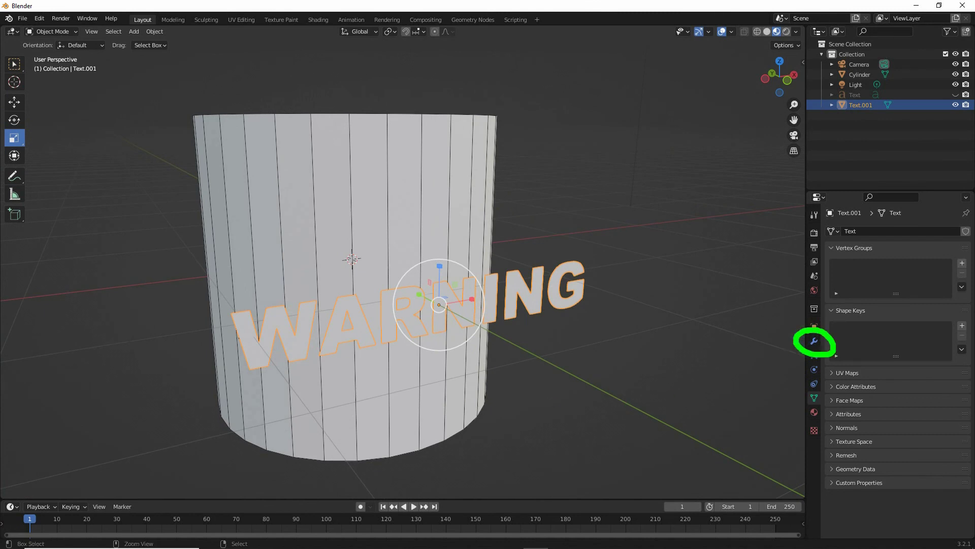
left_click(814, 341)
left_click(868, 231)
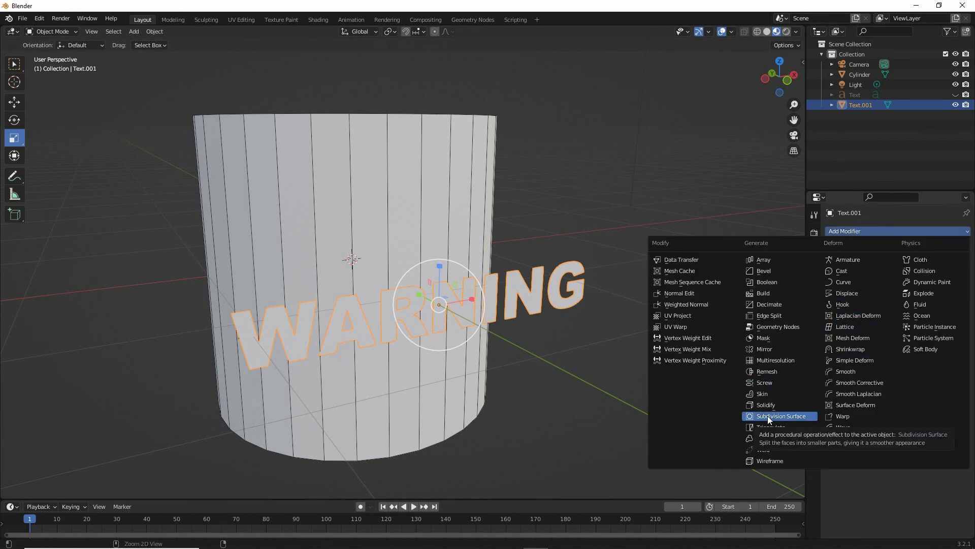
left_click_drag(736, 416, 804, 412)
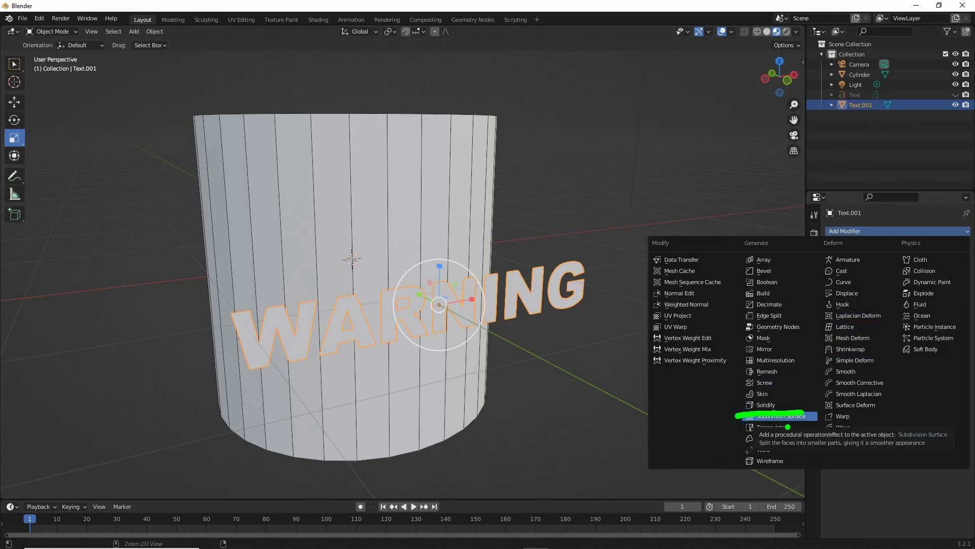
left_click(767, 404)
scroll(472, 366, "up", 3)
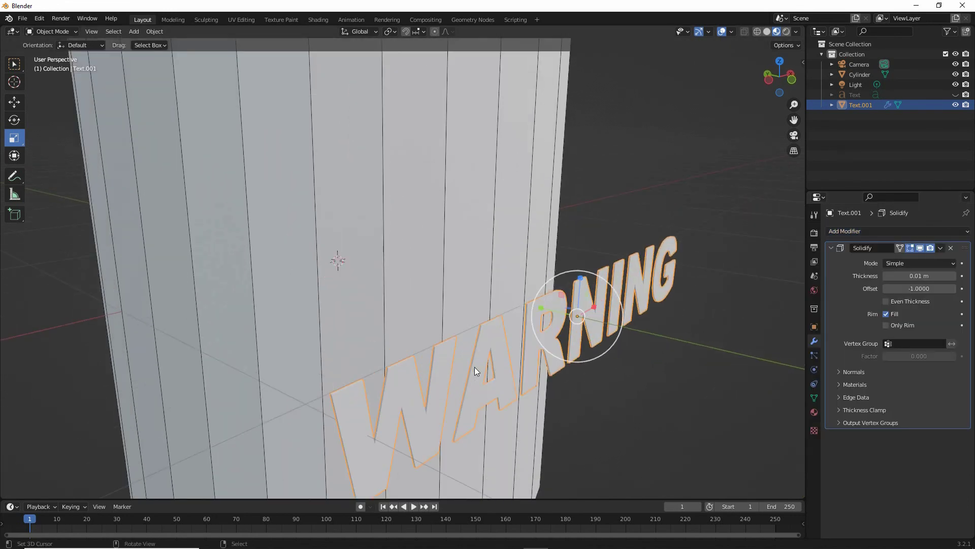
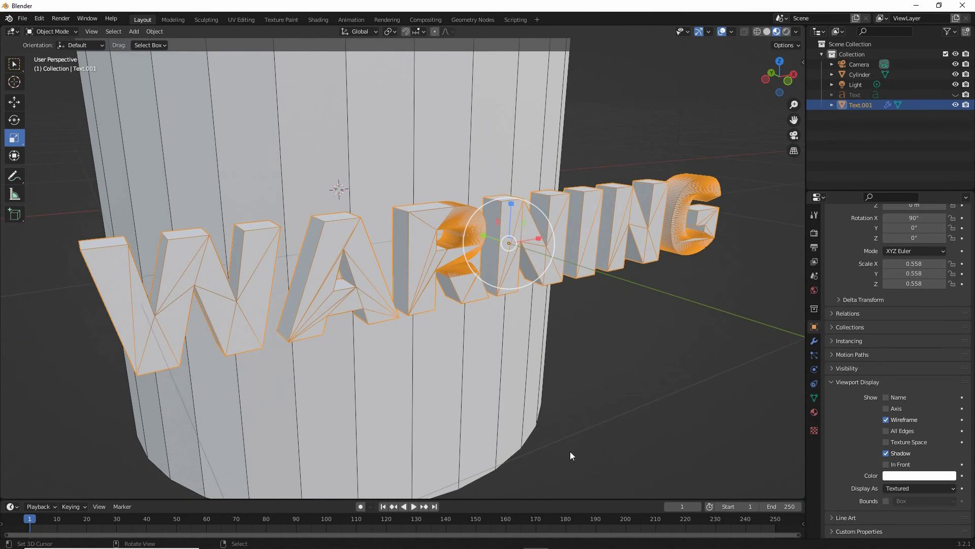
Try a Decimate modifier in Planar mode on the WARNING mesh and remove it again
left_click_drag(814, 337, 779, 330)
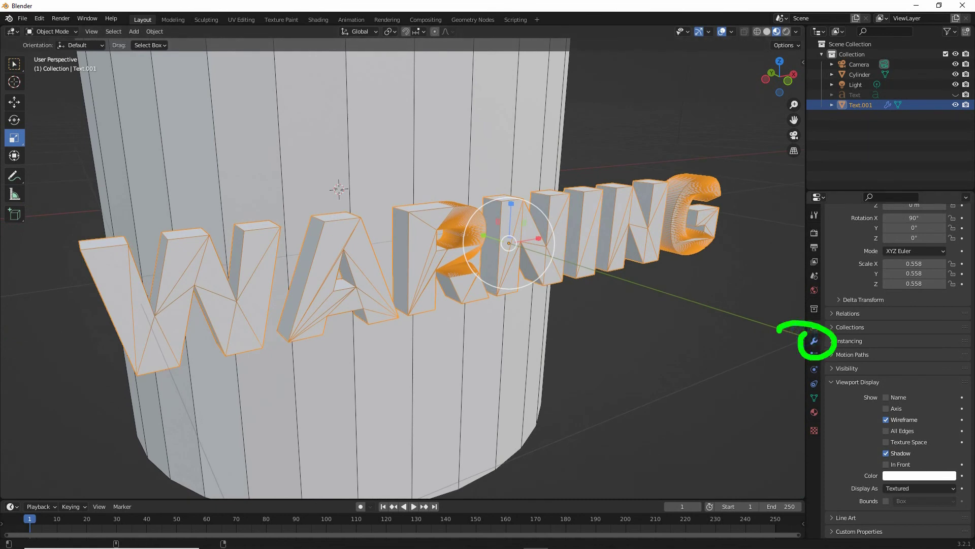
left_click(814, 341)
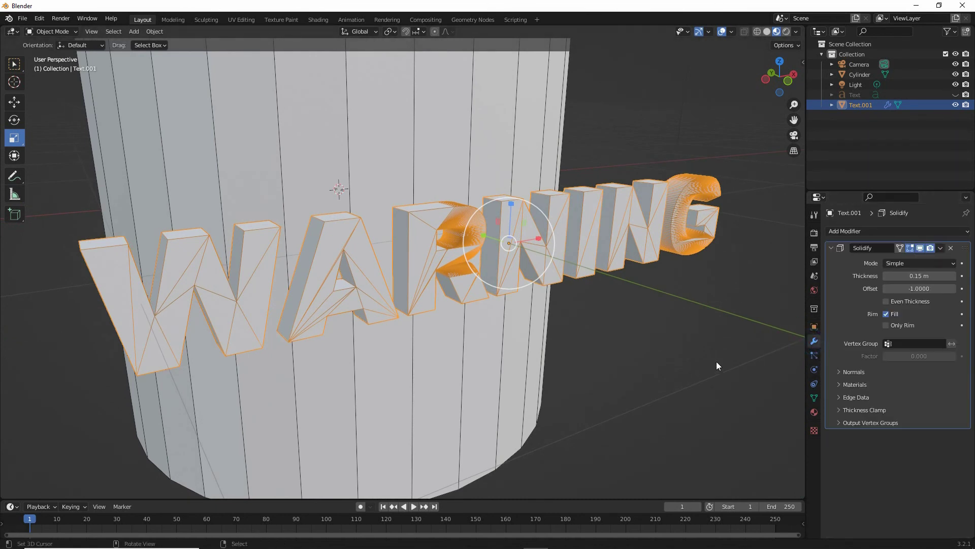
left_click(867, 230)
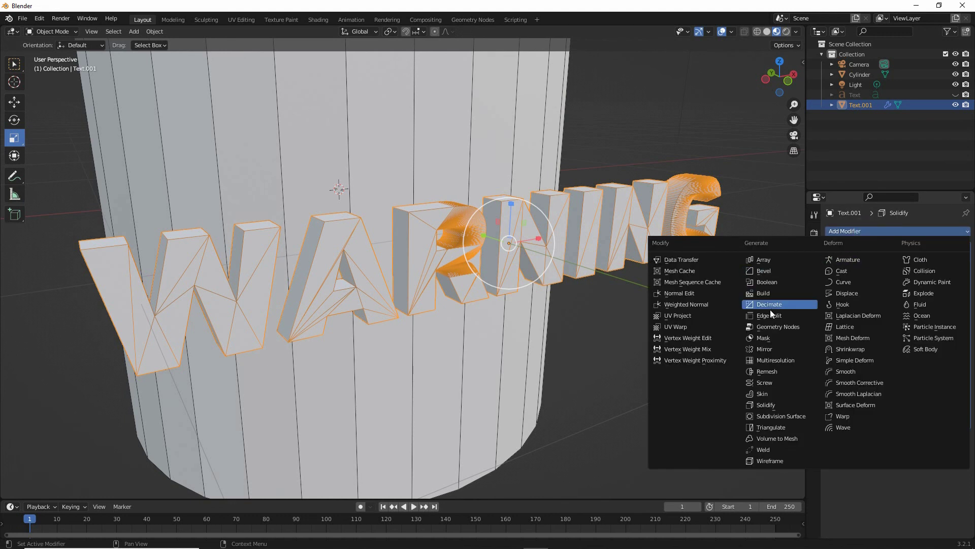
left_click_drag(749, 316, 791, 314)
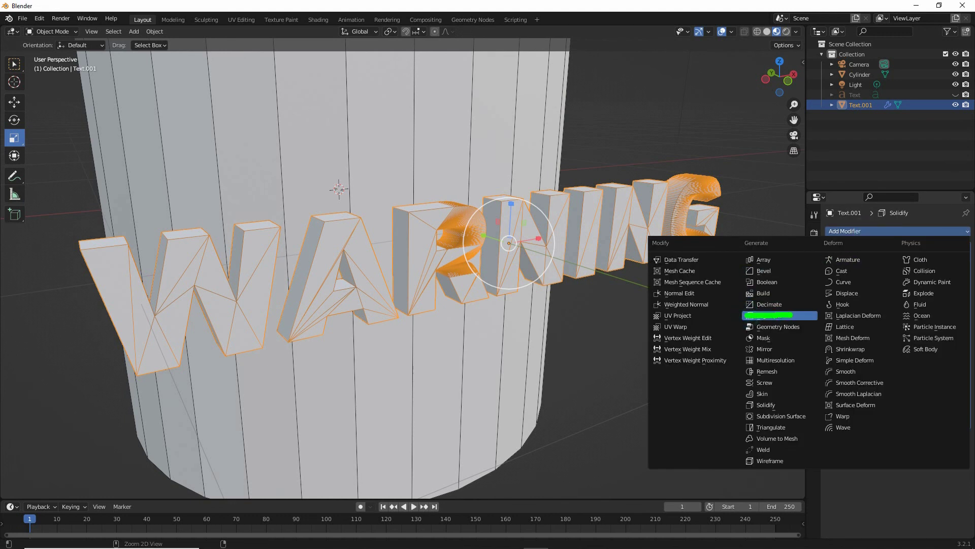
left_click(771, 303)
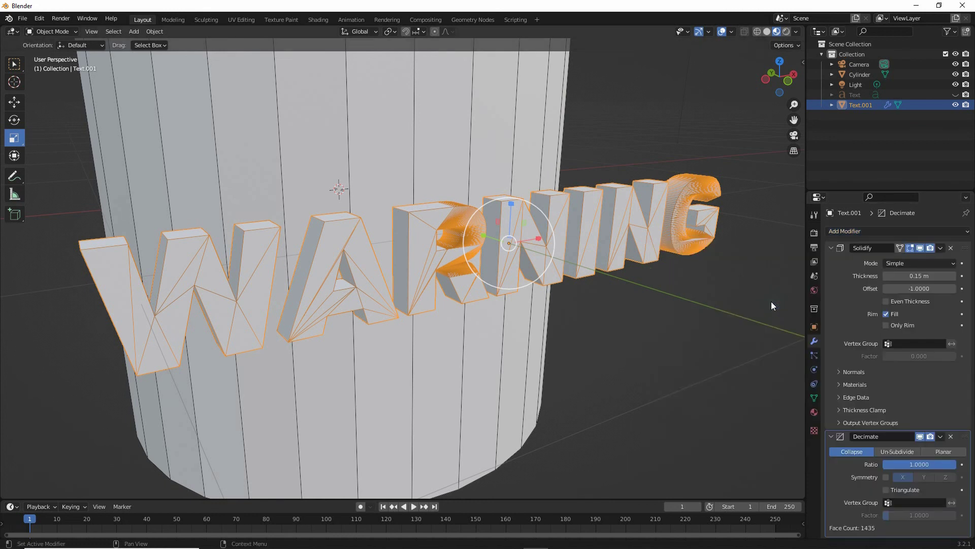
left_click(832, 247)
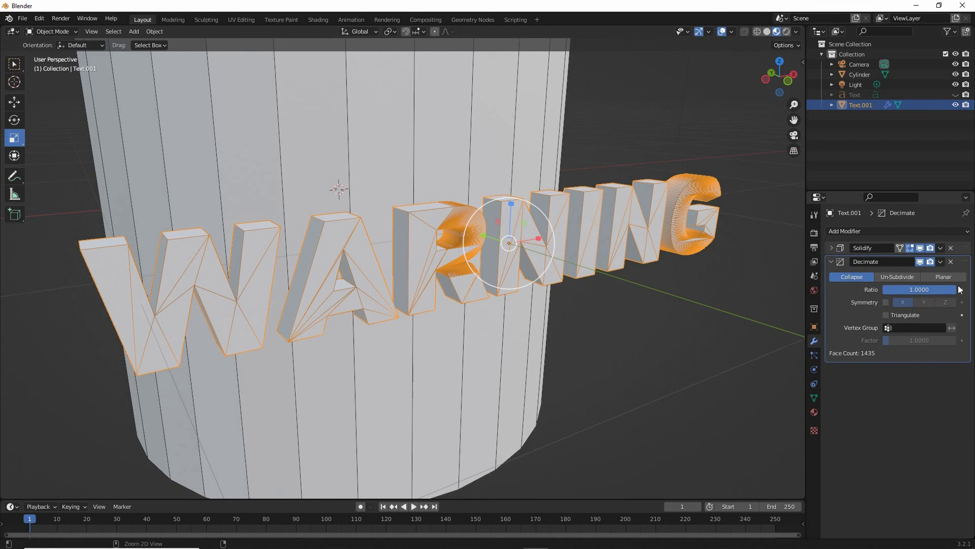
left_click_drag(925, 290, 971, 287)
left_click_drag(434, 222, 466, 281)
left_click(943, 276)
mouse_move(531, 308)
middle_mouse_down()
mouse_move(469, 306)
mouse_move(545, 308)
mouse_move(559, 322)
mouse_move(540, 314)
middle_mouse_up()
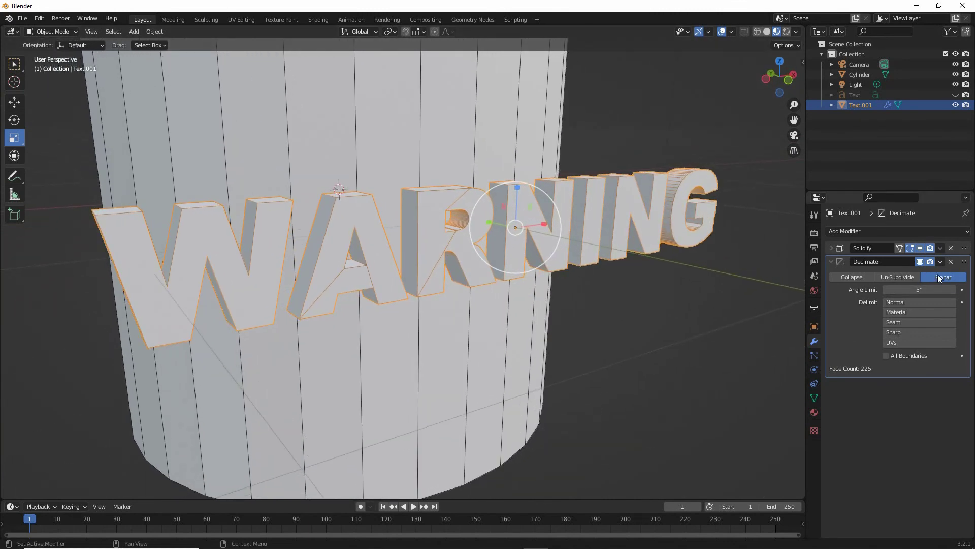
left_click(953, 263)
Add a Remesh modifier to the WARNING mesh in Sharp mode with Remove Disconnected disabled
left_click(921, 232)
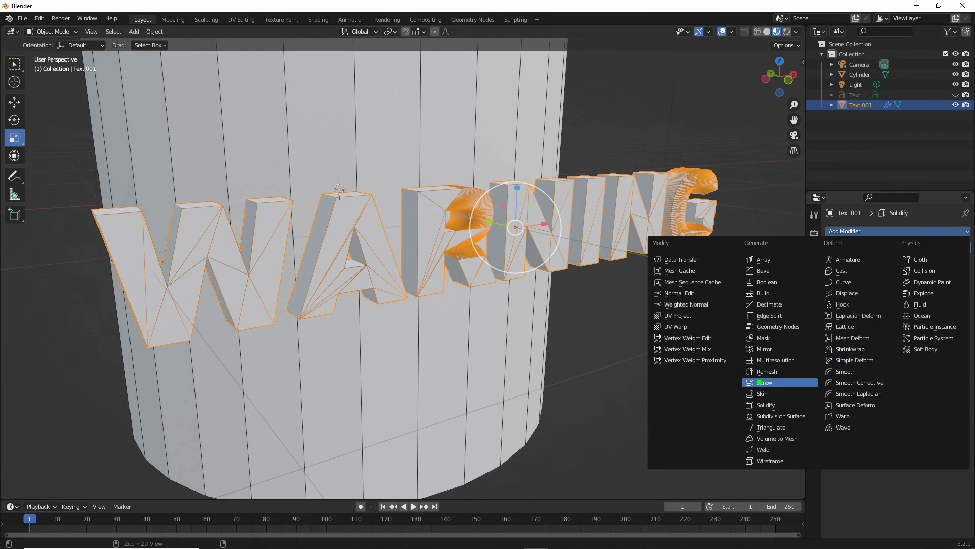
left_click_drag(742, 380, 804, 379)
left_click(769, 371)
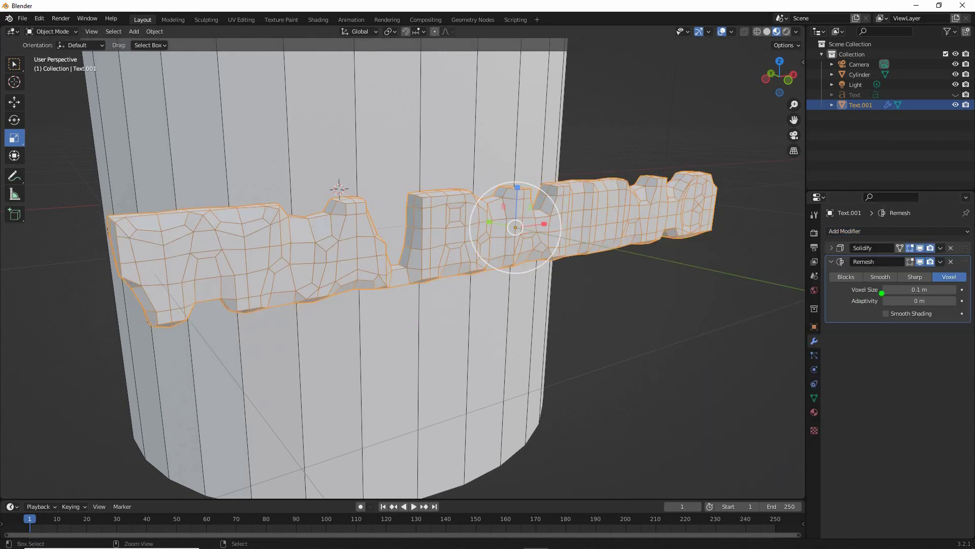
left_click_drag(900, 288, 935, 287)
left_click(919, 279)
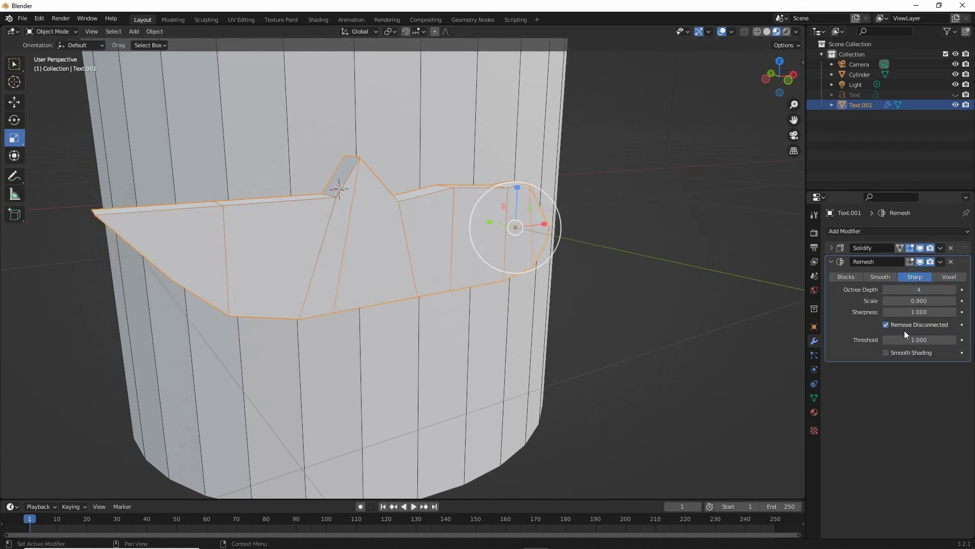
left_click_drag(884, 333, 955, 336)
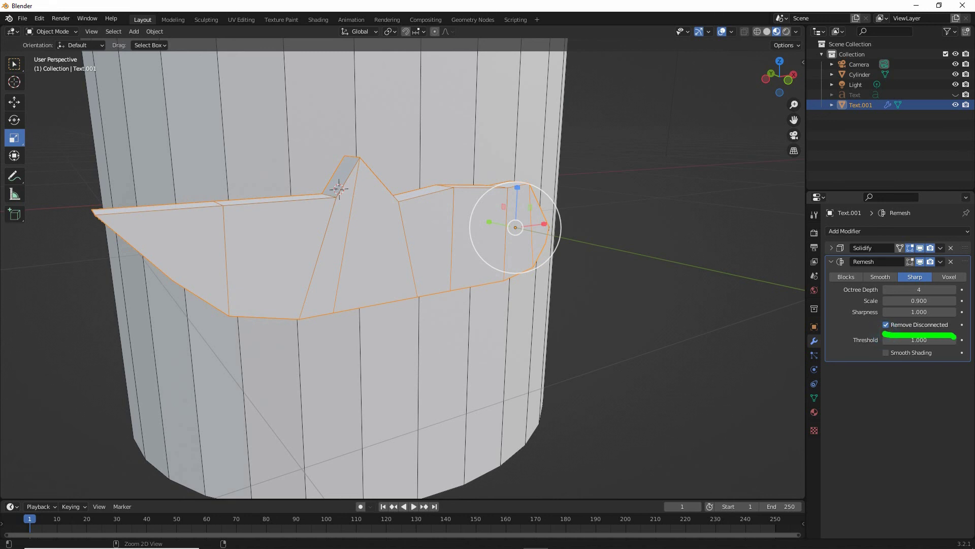
left_click(886, 325)
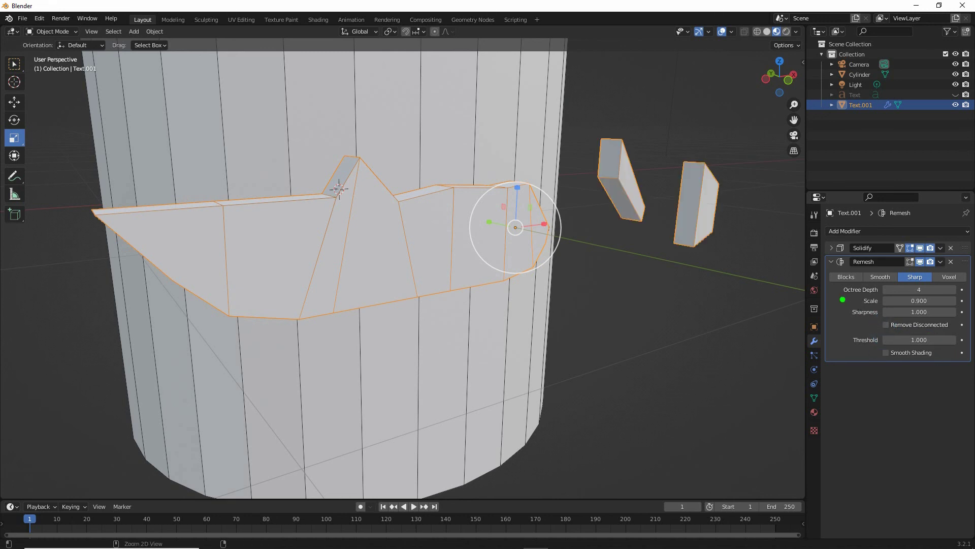
Set the Remesh modifier's octree depth to 7 for a dense, even grid on the letters
left_click_drag(831, 299, 880, 300)
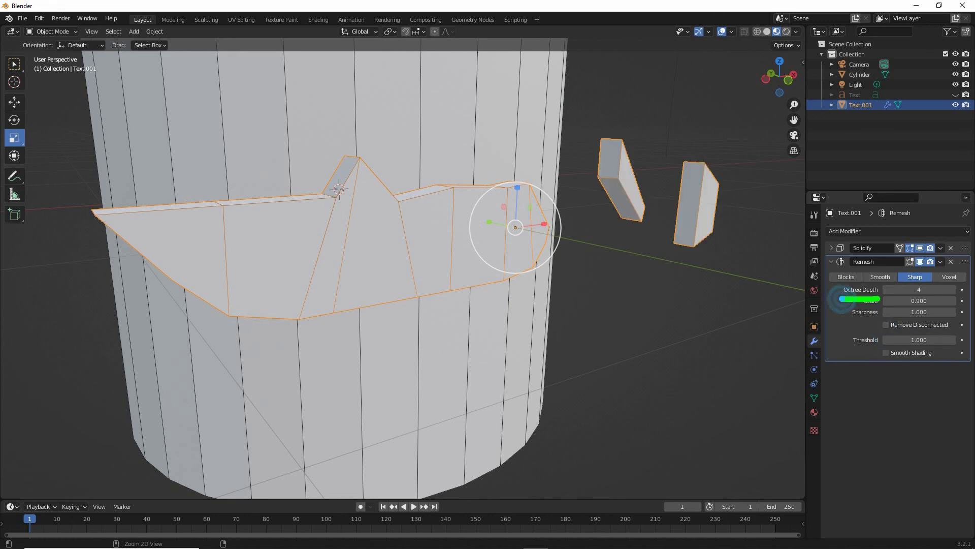
left_click(954, 290)
left_click(954, 289)
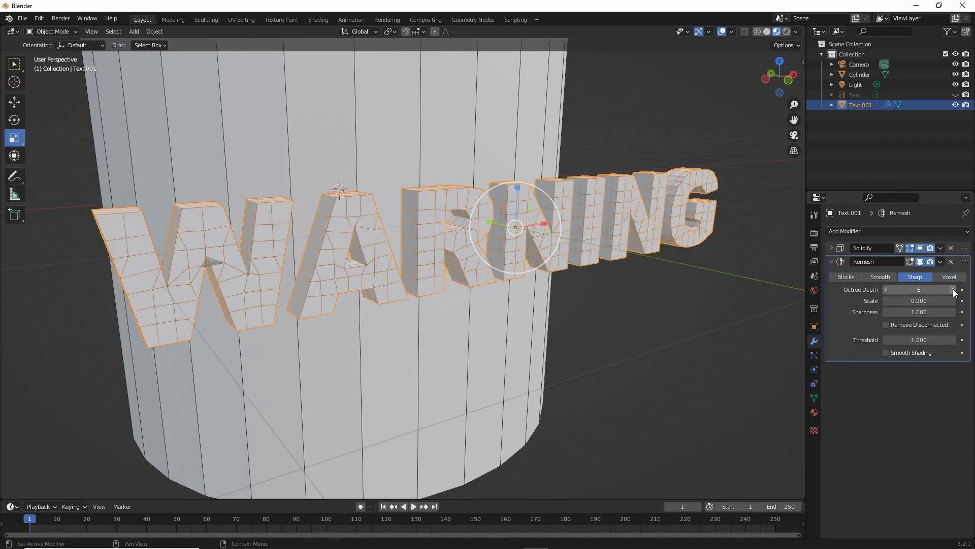
left_click(953, 290)
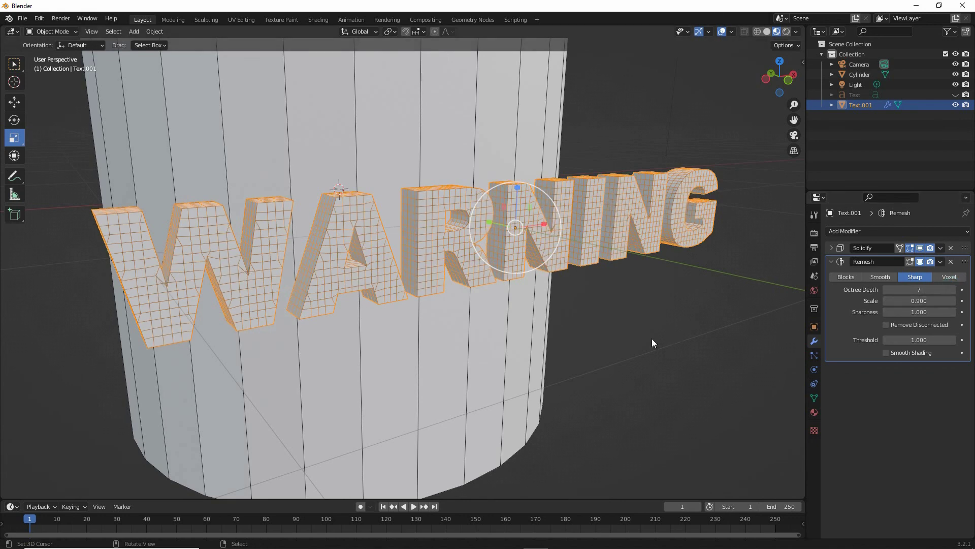
middle_click_drag(650, 339, 522, 346)
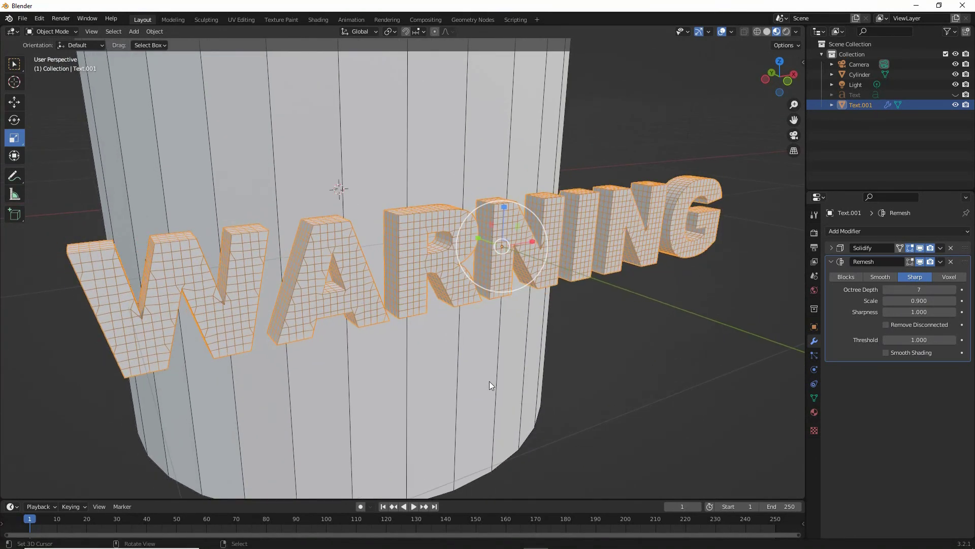
scroll(486, 379, "down", 5)
middle_click_drag(486, 379, 452, 367)
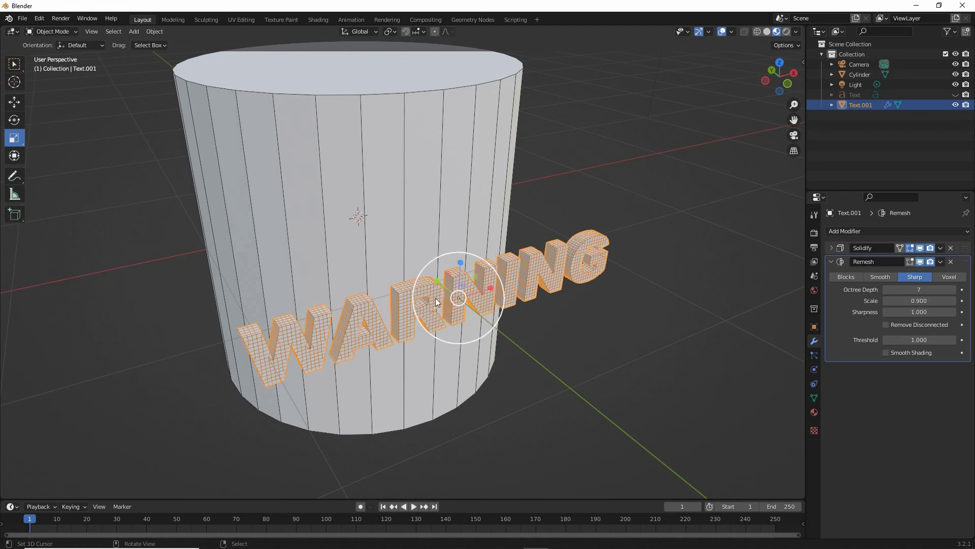
Add an Arrows empty at the world origin in the centre of the cylinder
left_click(359, 138)
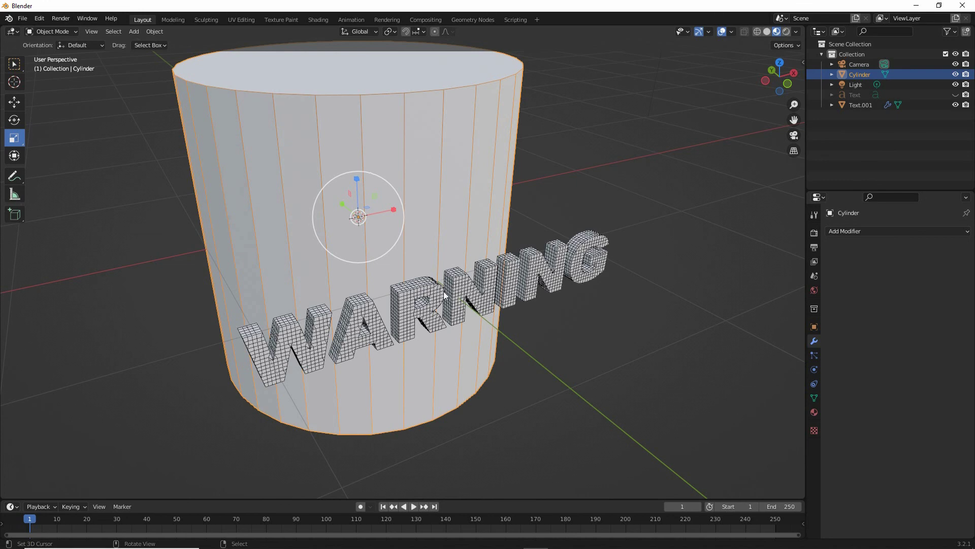
left_click(490, 282)
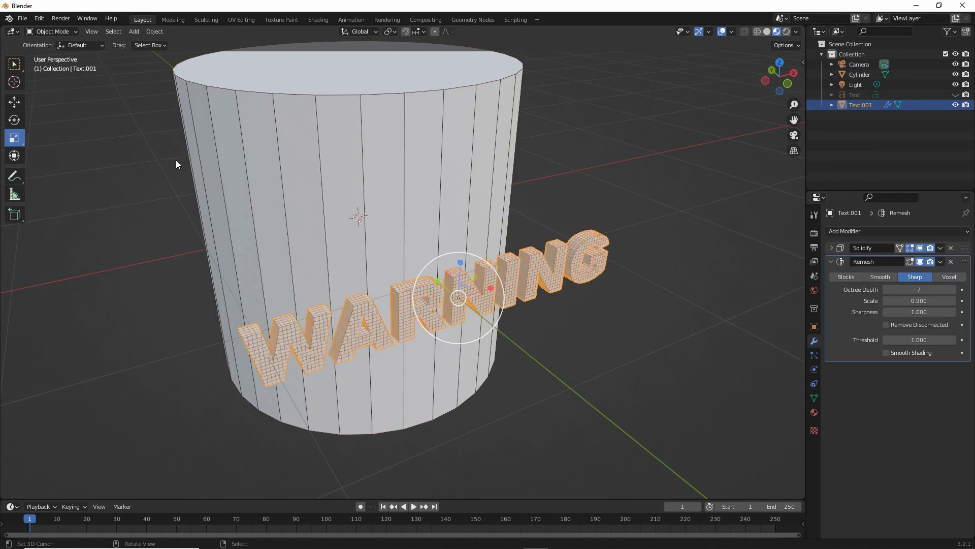
left_click(135, 32)
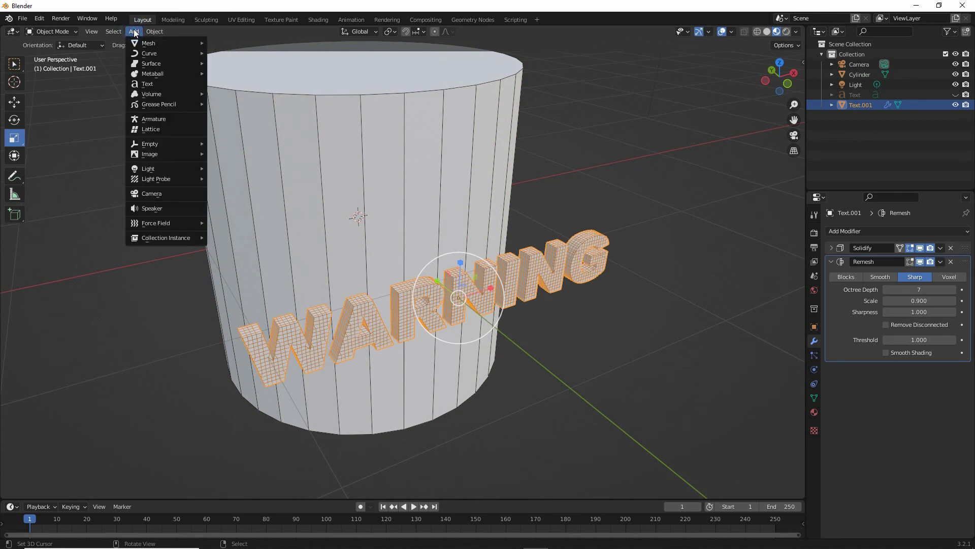
mouse_move(137, 143)
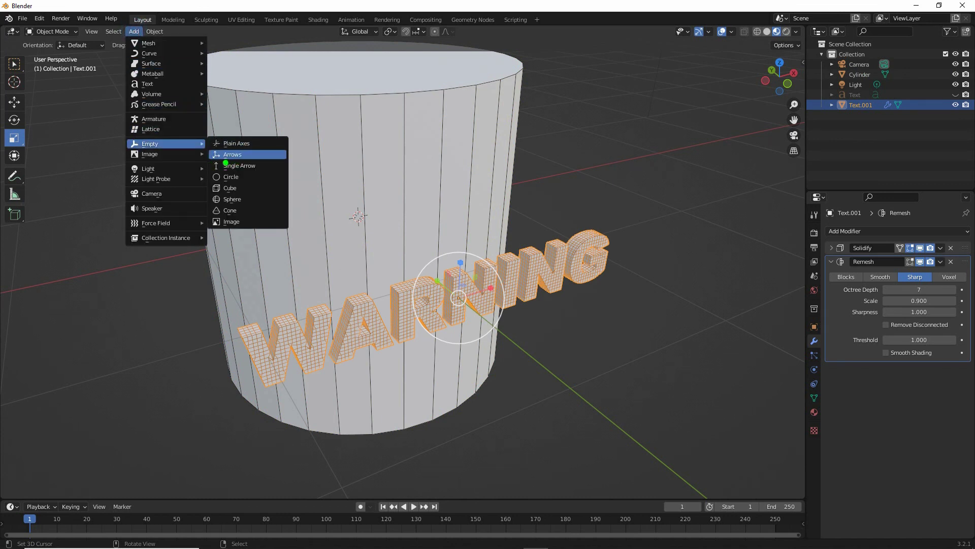
left_click_drag(216, 163, 250, 160)
left_click_drag(127, 39, 146, 38)
left_click_drag(130, 157, 170, 154)
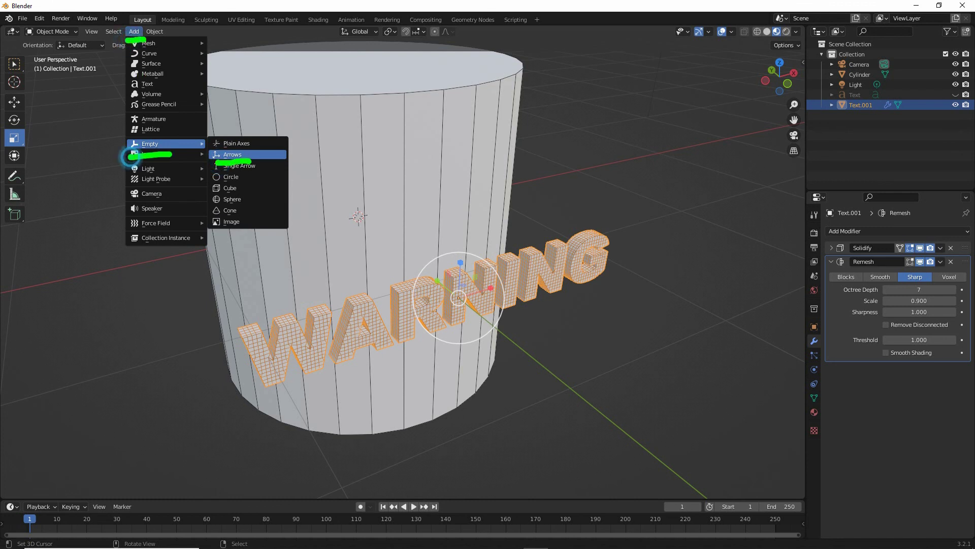
mouse_move(223, 175)
left_mouse_down()
mouse_move(237, 178)
mouse_move(240, 202)
left_mouse_up()
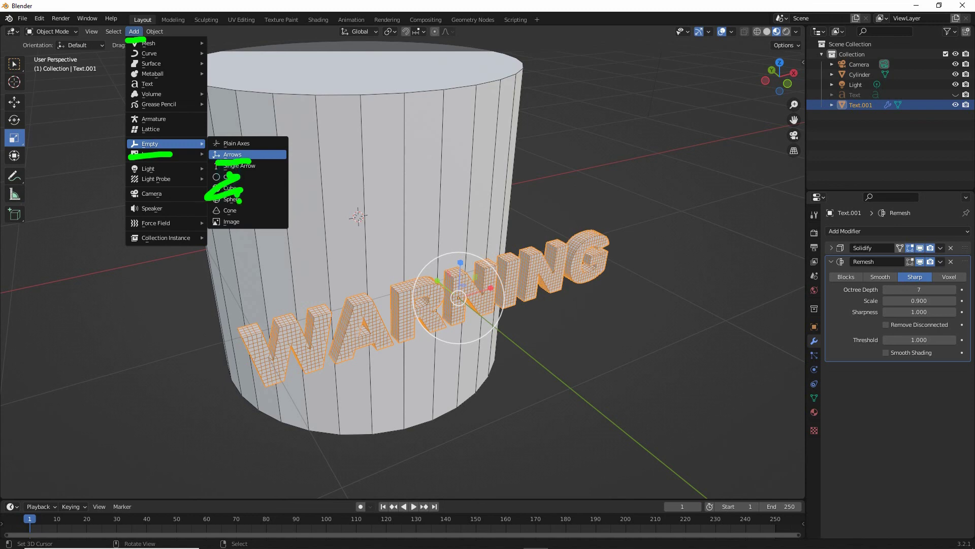
left_click(233, 155)
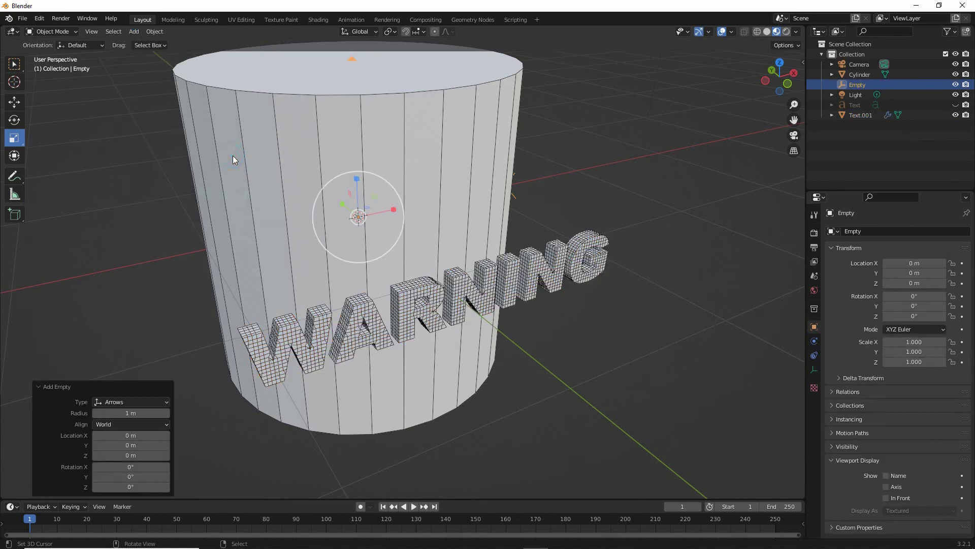
Switch the viewport to wireframe shading and select the Arrows empty inside the cylinder
scroll(233, 156, "down", 2)
middle_click_drag(232, 156, 291, 194)
left_click(756, 33)
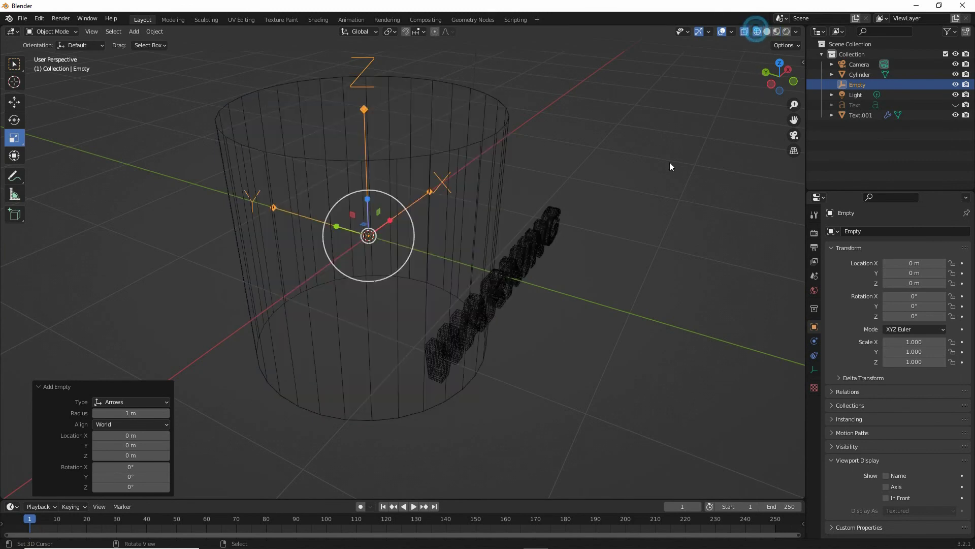
mouse_move(379, 274)
middle_mouse_down()
mouse_move(361, 273)
mouse_move(349, 252)
middle_mouse_up()
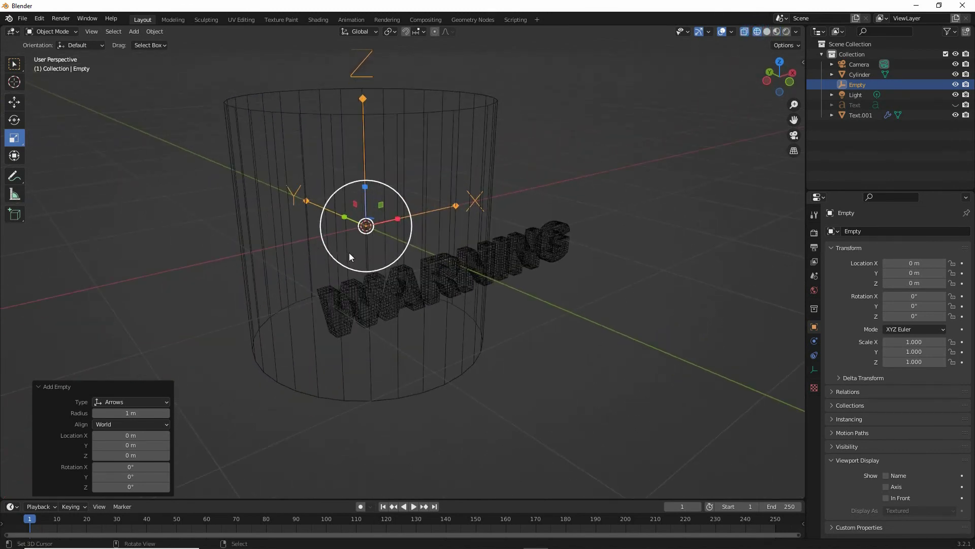
left_click(516, 255)
scroll(456, 288, "up", 2)
middle_click_drag(456, 288, 506, 207)
left_click(545, 184)
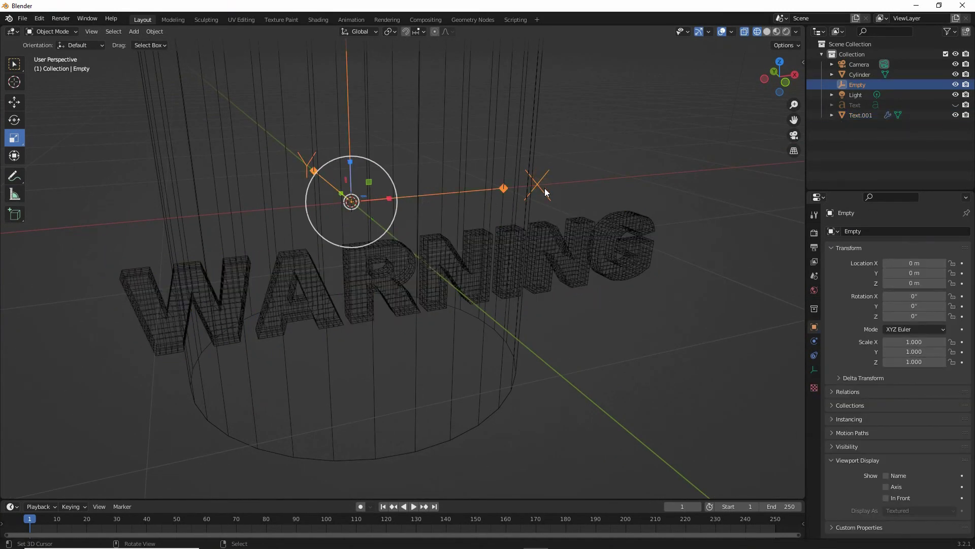
Snap the Arrows empty to the WARNING mesh's origin using Selection to Active
left_click(581, 237, "shift")
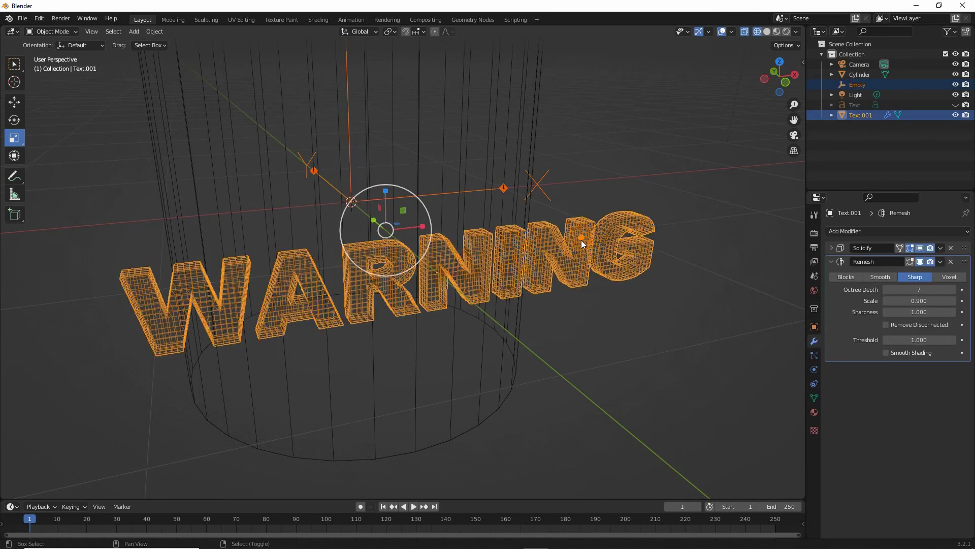
left_click(153, 32)
mouse_move(160, 93)
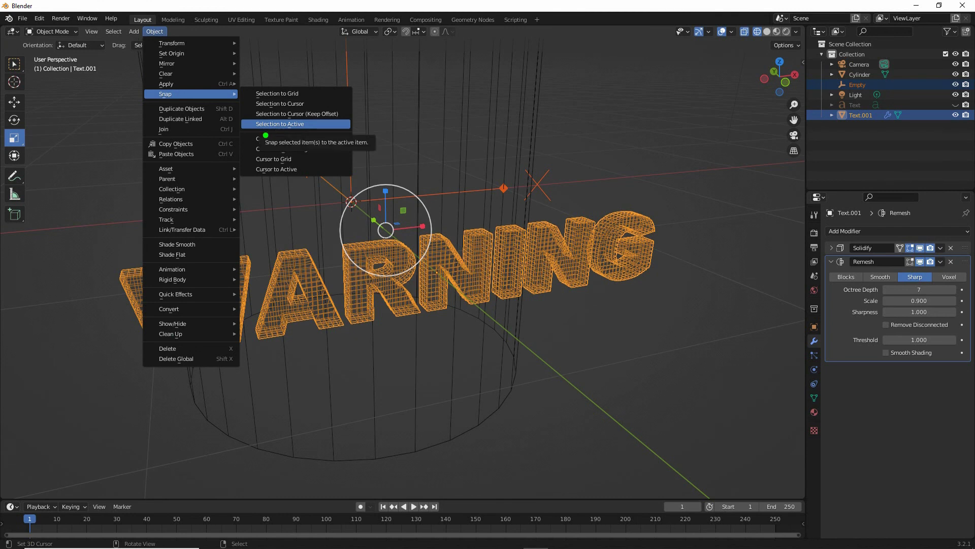
left_click_drag(248, 138, 309, 137)
left_click_drag(148, 43, 169, 49)
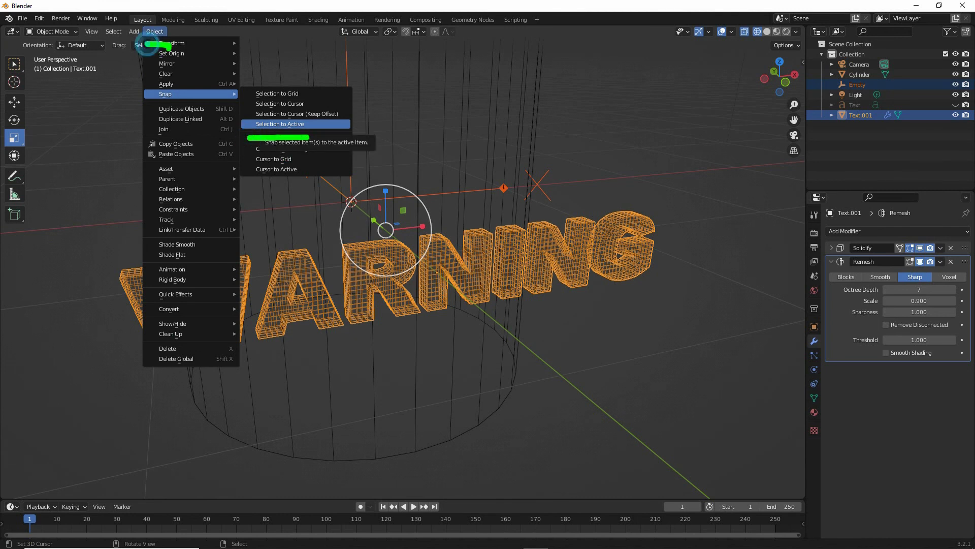
left_click_drag(153, 100, 178, 103)
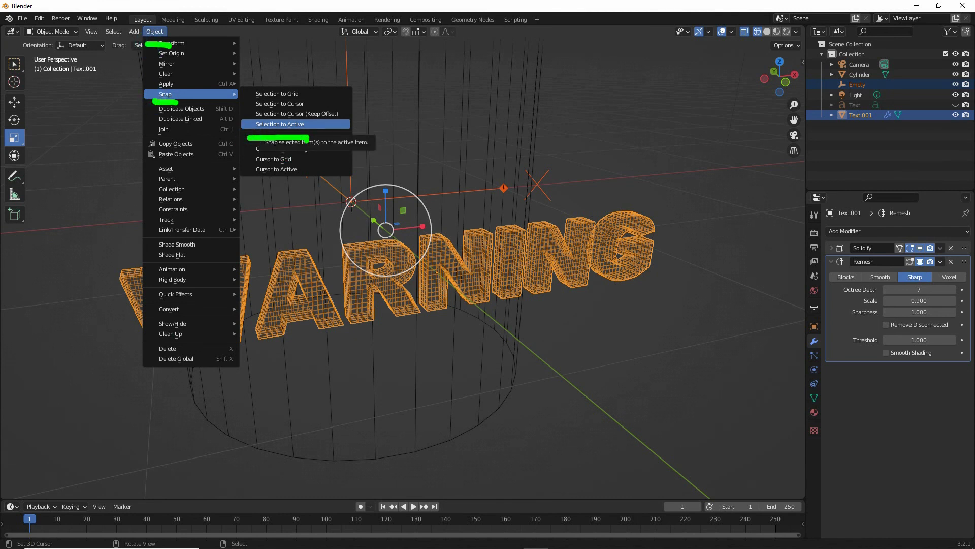
left_click(295, 126)
Select the relocated Arrows empty to check its axes against the cylinder, and switch the viewport to Material Preview shading
middle_click_drag(403, 211, 526, 155)
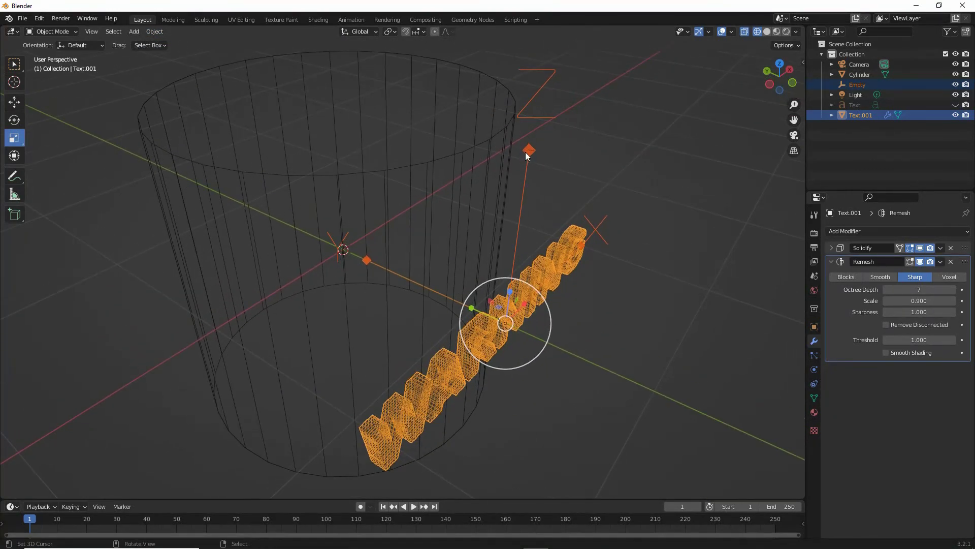
left_click(533, 152)
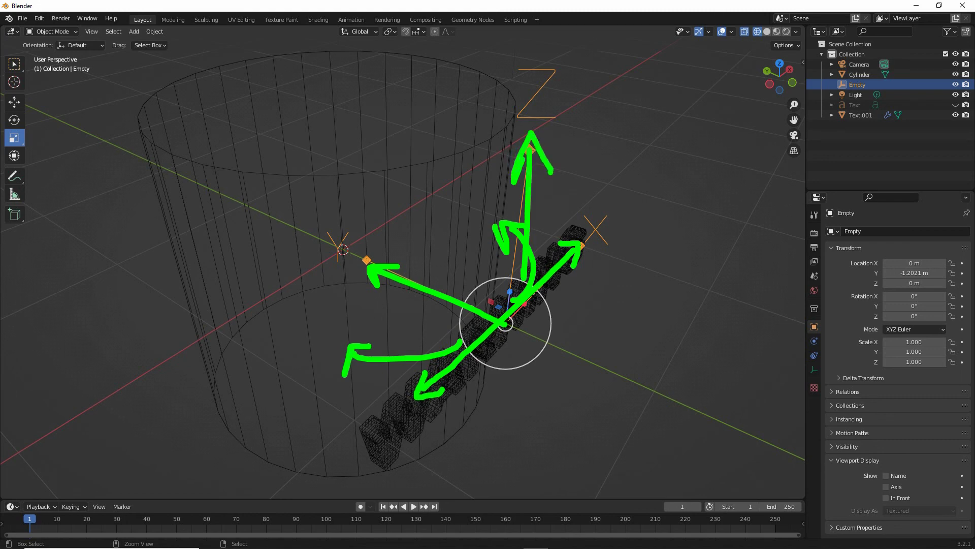
mouse_move(574, 310)
middle_mouse_down()
mouse_move(534, 287)
mouse_move(539, 274)
middle_mouse_up()
left_click(776, 31)
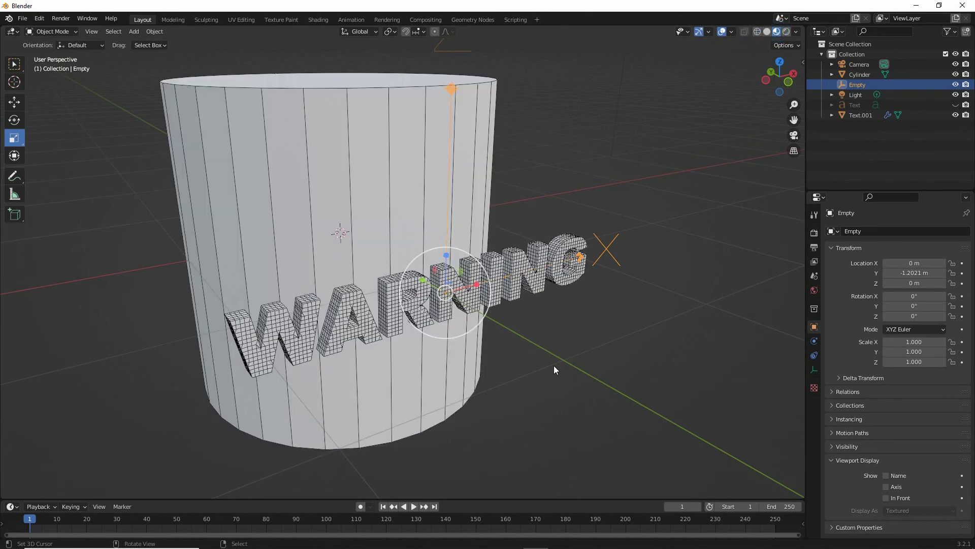
Add a Simple Deform modifier to the WARNING mesh after its Remesh modifier
middle_click_drag(550, 363, 528, 310)
left_click(525, 303)
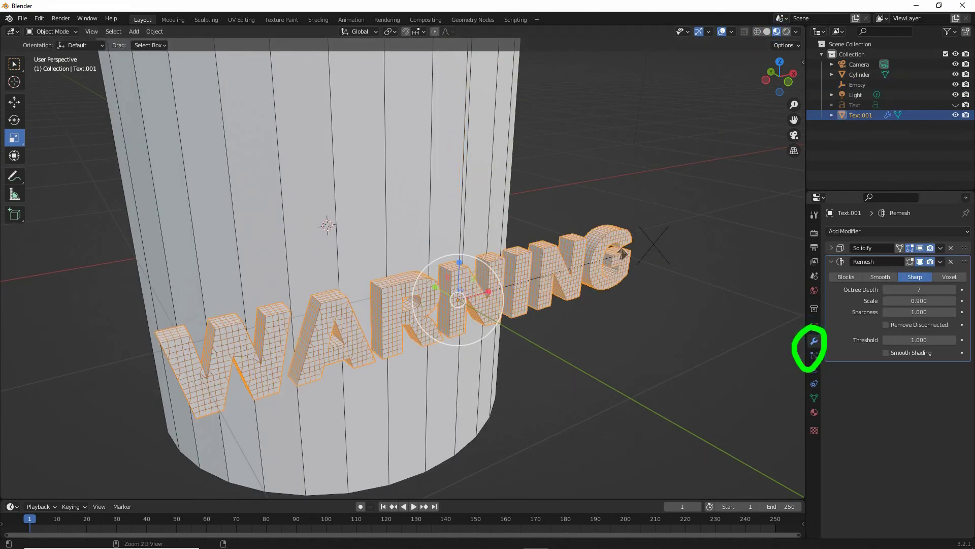
left_click(881, 232)
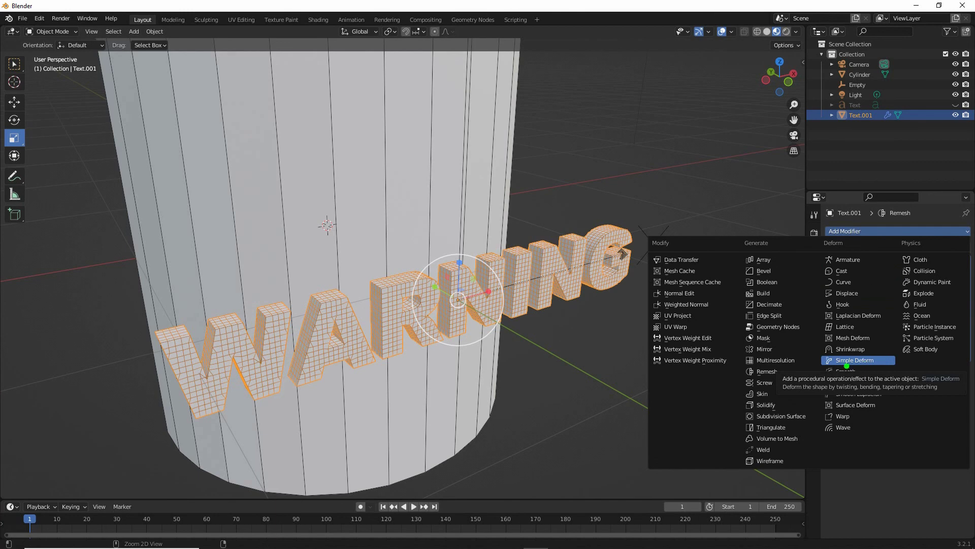
left_click_drag(825, 368, 882, 369)
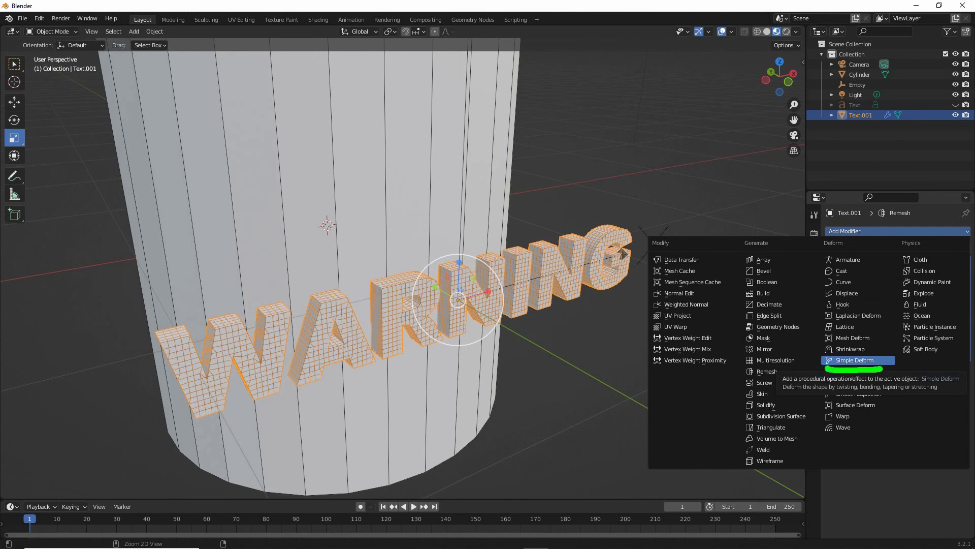
left_click(870, 360)
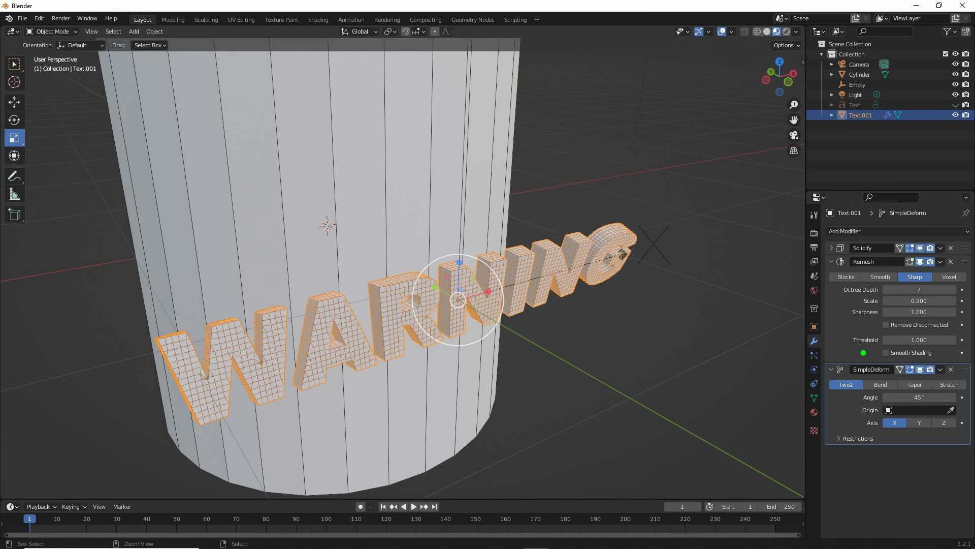
left_click_drag(870, 397, 890, 396)
left_click_drag(935, 435, 964, 432)
left_click_drag(863, 418, 912, 417)
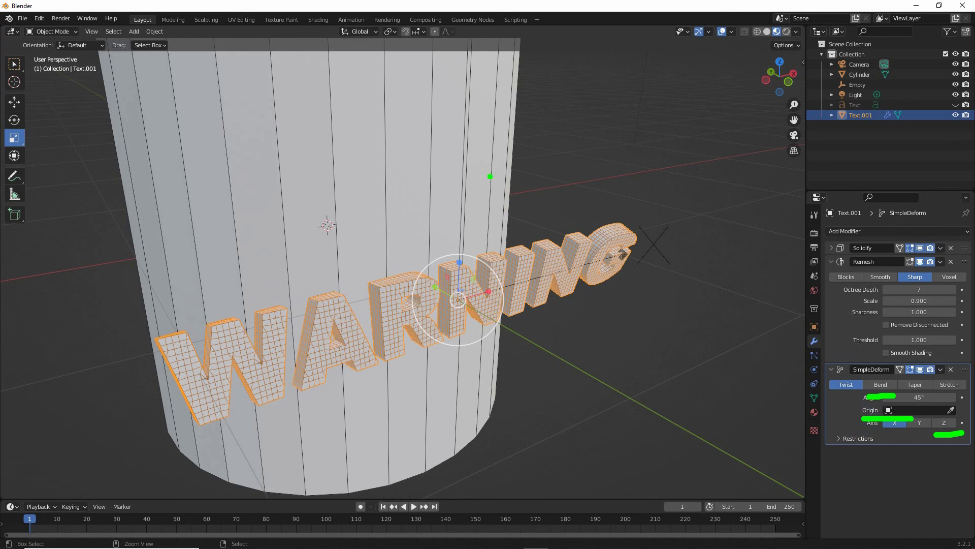
left_click_drag(473, 92, 468, 231)
mouse_move(463, 292)
left_mouse_down()
mouse_move(608, 247)
mouse_move(414, 267)
mouse_move(338, 226)
mouse_move(371, 229)
left_mouse_up()
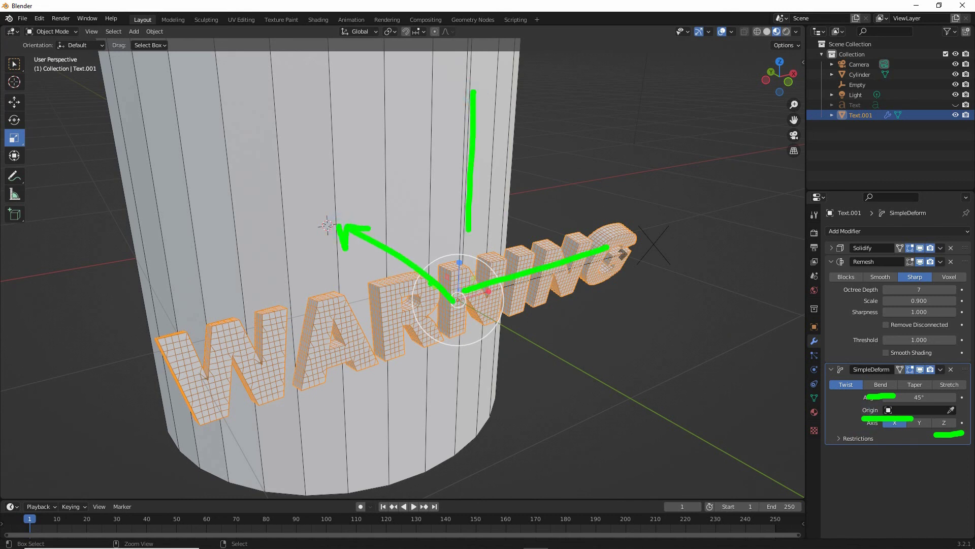
key("Escape")
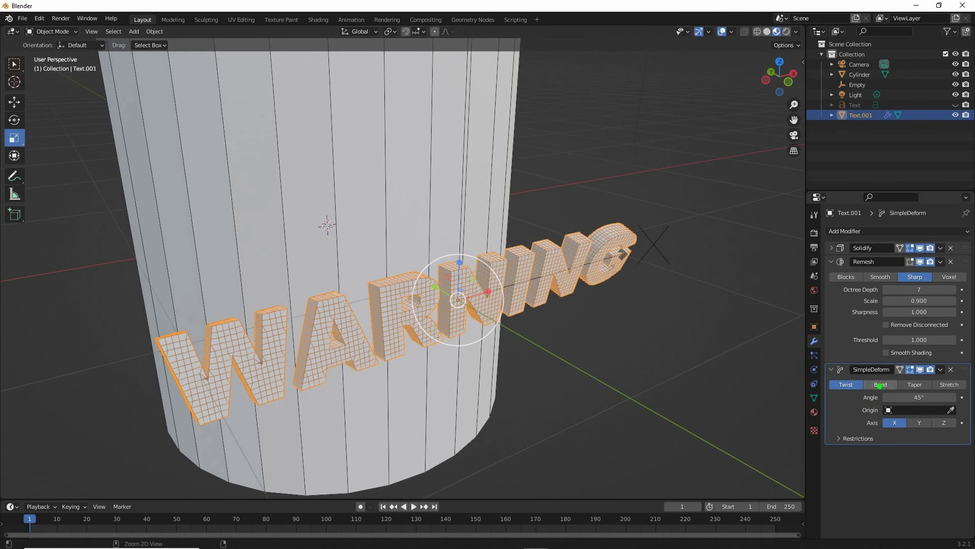
Set the Simple Deform modifier to Bend on the Z axis with the Arrows empty as its origin
left_click(883, 385)
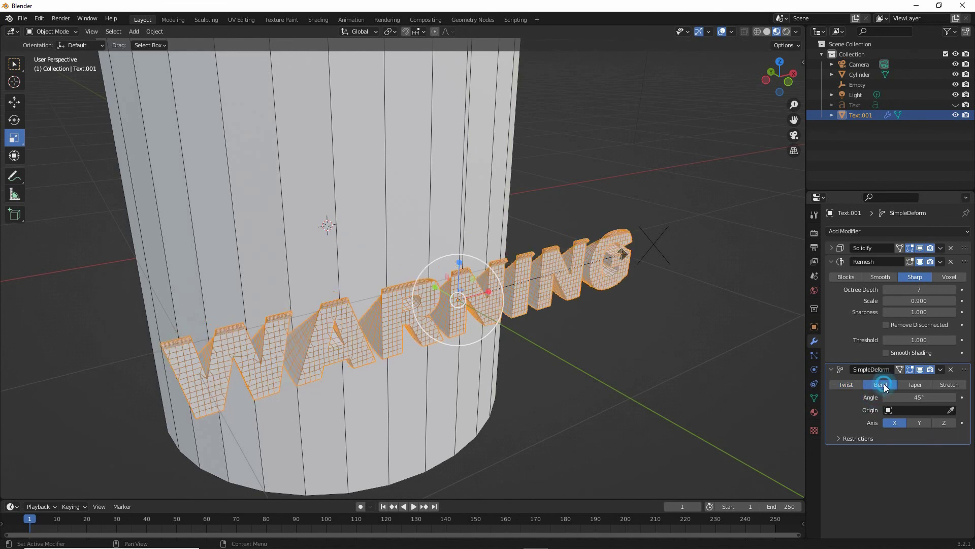
left_click(944, 422)
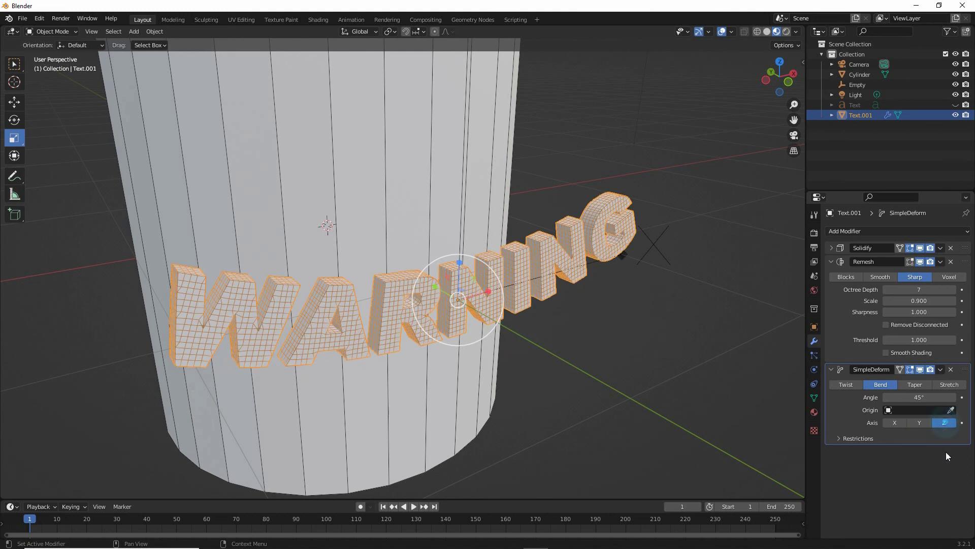
left_click(889, 410)
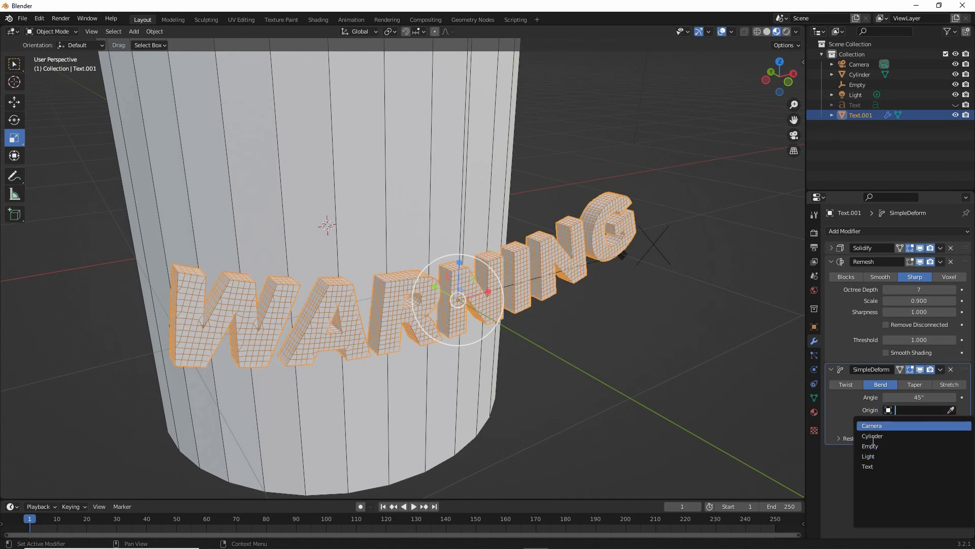
key("Escape")
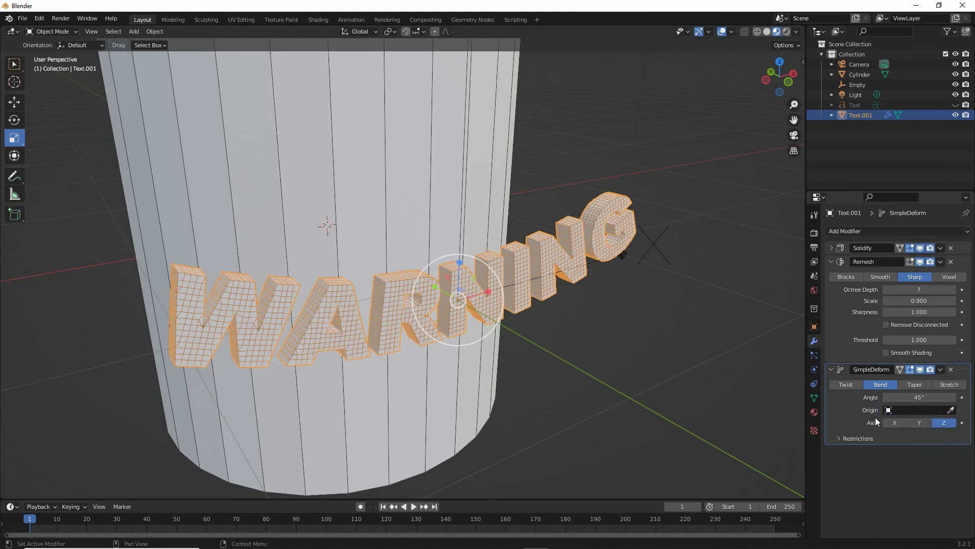
left_click(951, 410)
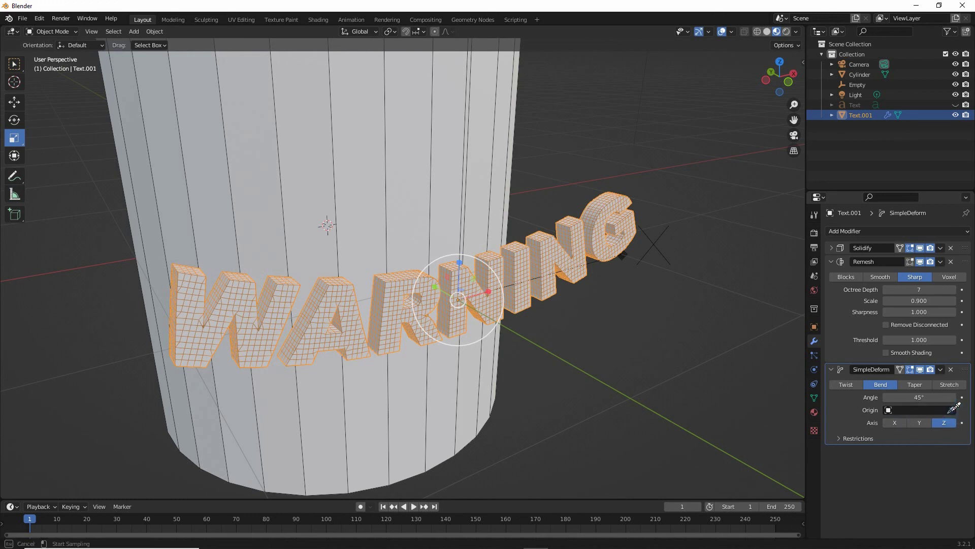
left_click(655, 242)
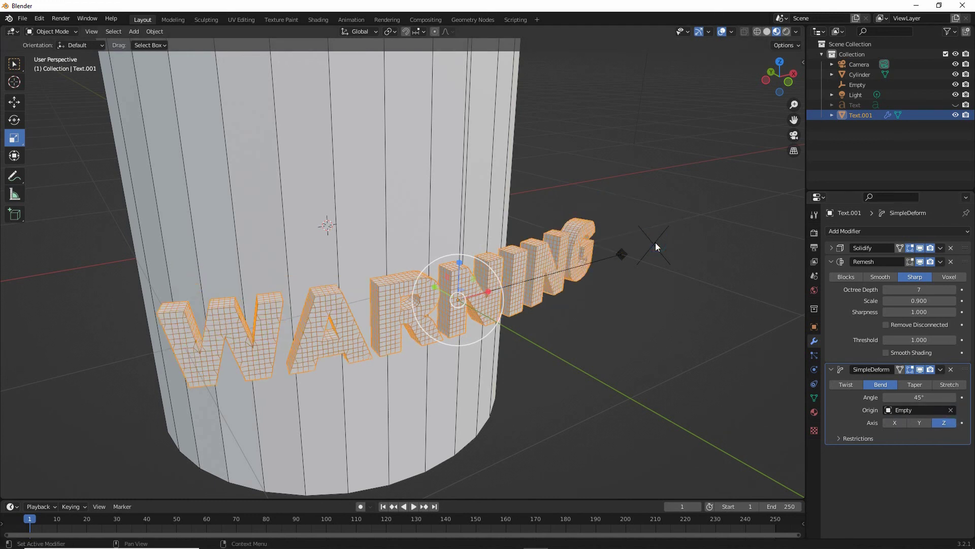
Set the bend angle to 116° so the WARNING letters follow the cylinder's curvature
middle_click_drag(590, 297, 576, 333)
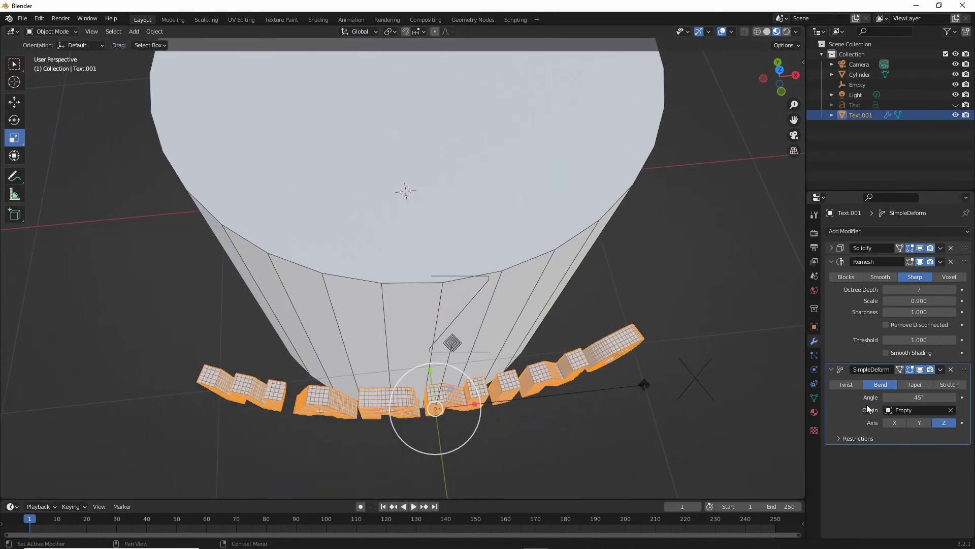
left_click_drag(917, 397, 969, 397)
middle_click_drag(528, 336, 477, 325)
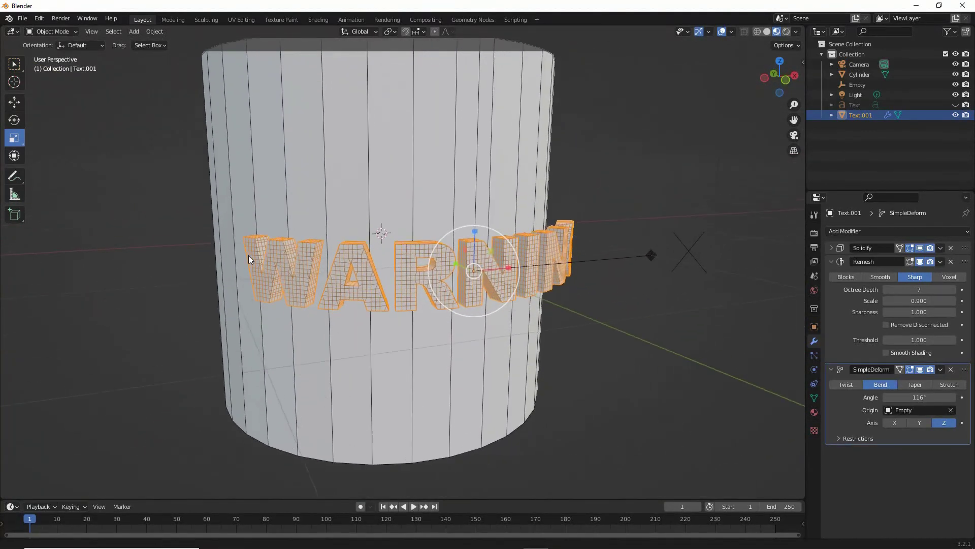
middle_click_drag(248, 258, 347, 287)
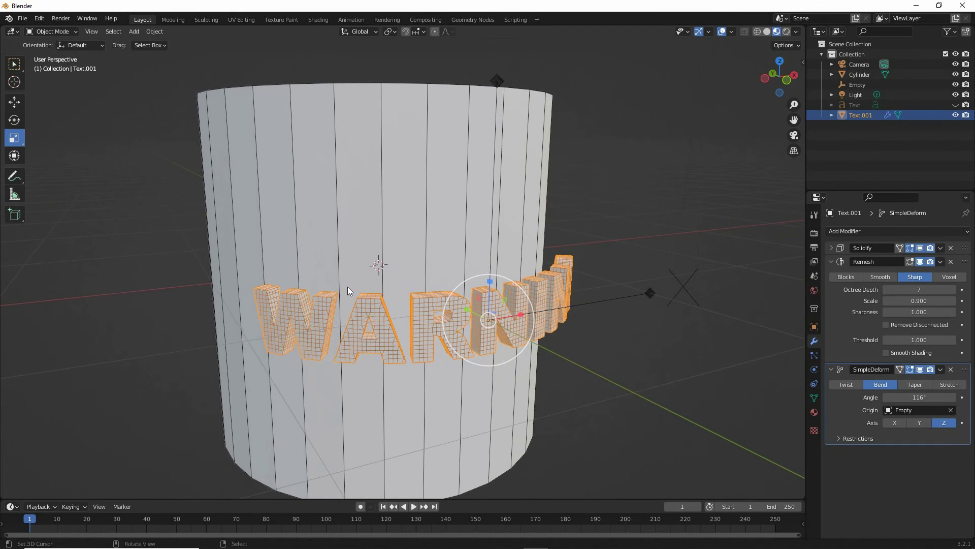
Add a Boolean modifier in Difference mode to the cylinder
left_click(473, 95)
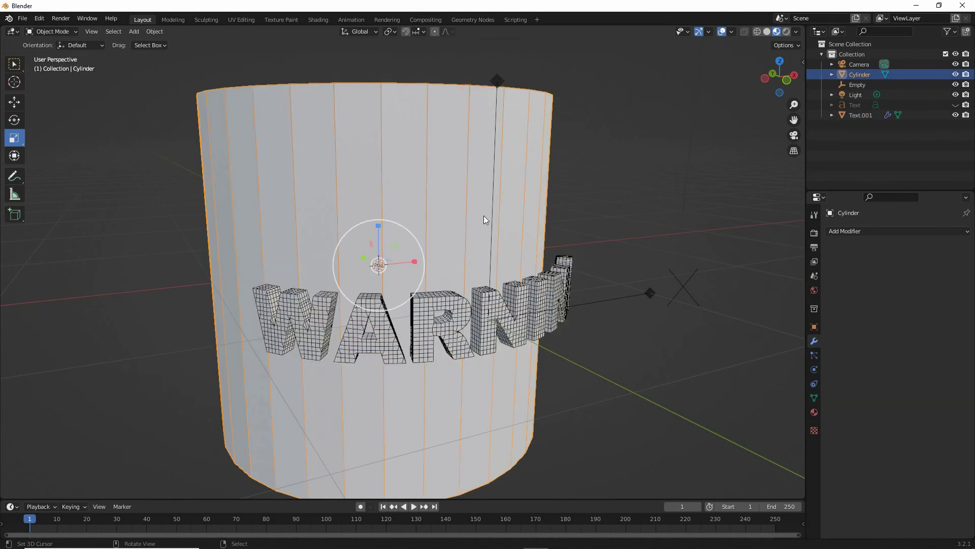
middle_click_drag(483, 215, 481, 233)
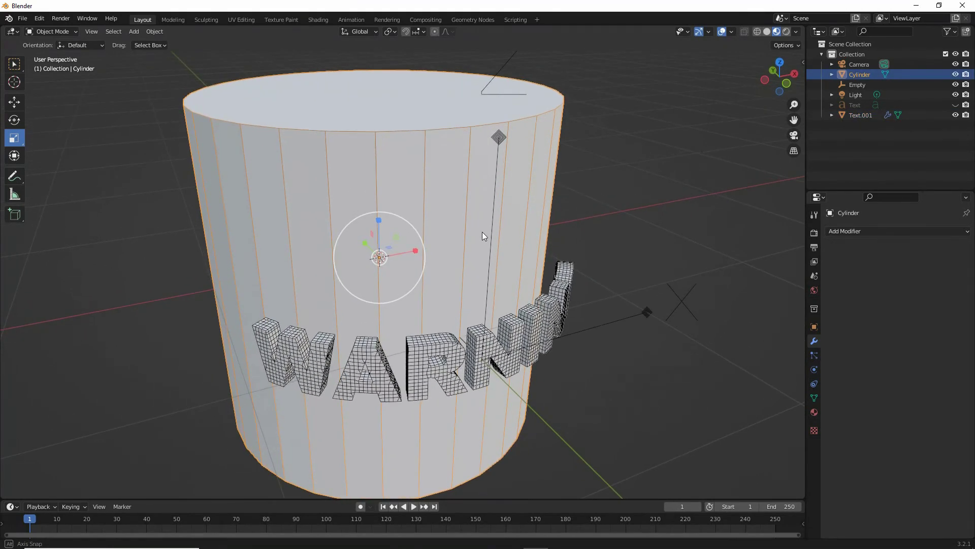
left_click(859, 231)
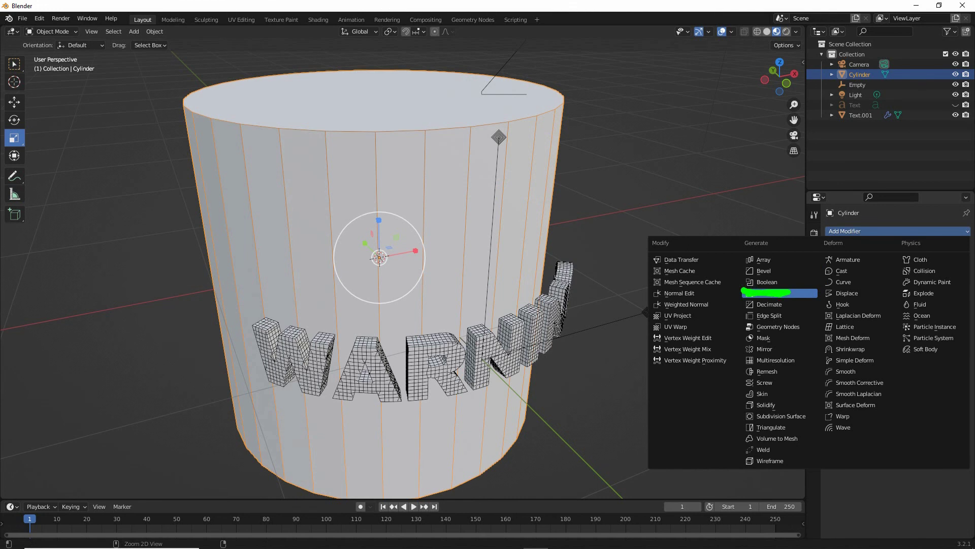
left_click(767, 282)
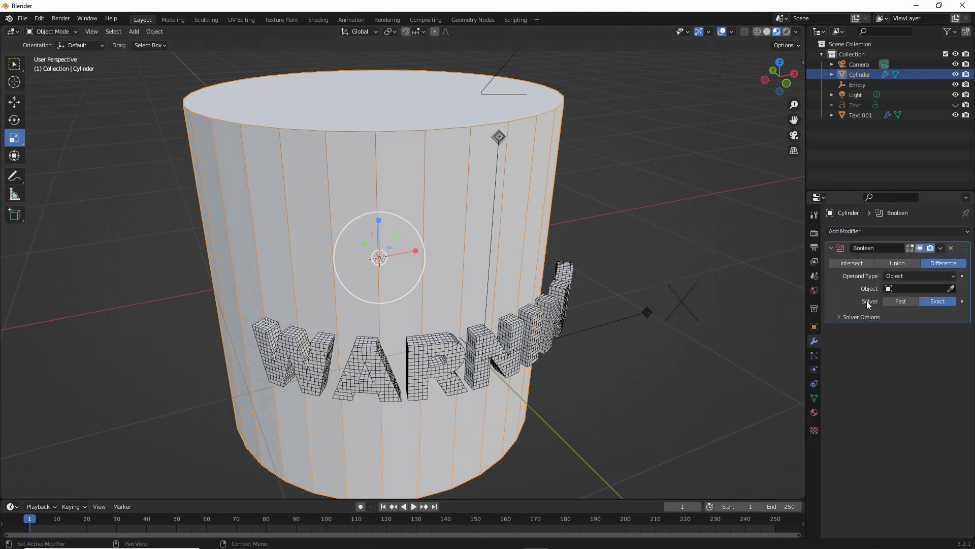
left_click_drag(867, 296, 915, 297)
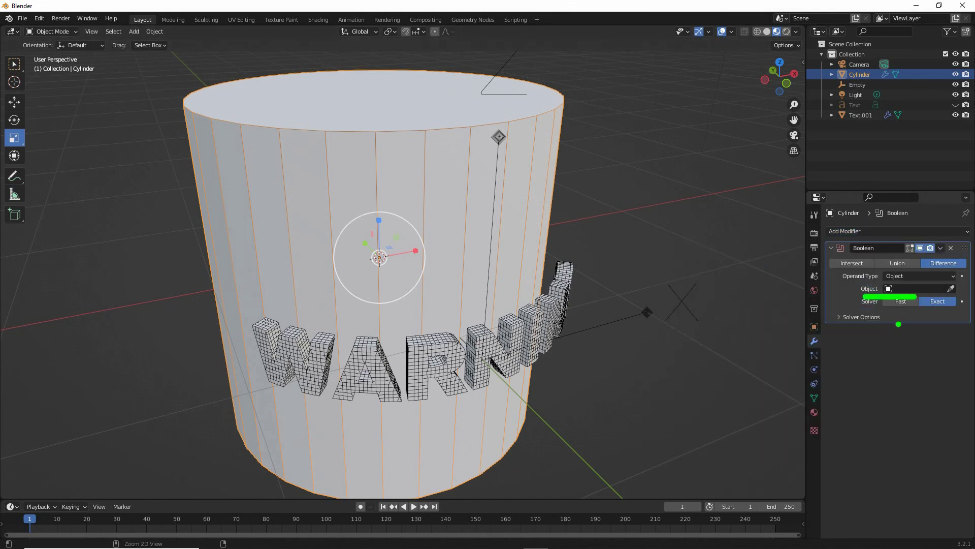
Assign the WARNING mesh Text.001 as the Boolean modifier's operand object, keeping the Exact solver
left_click(901, 289)
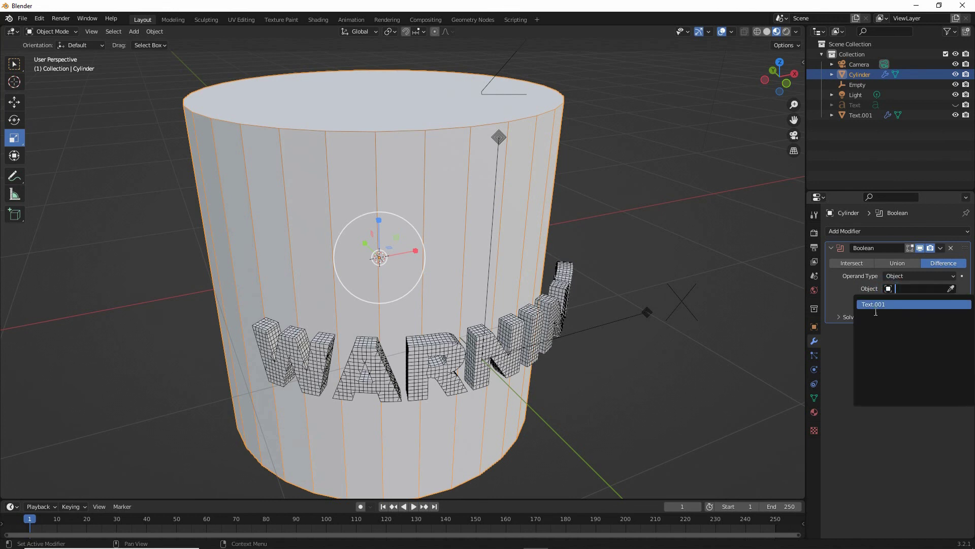
left_click(846, 338)
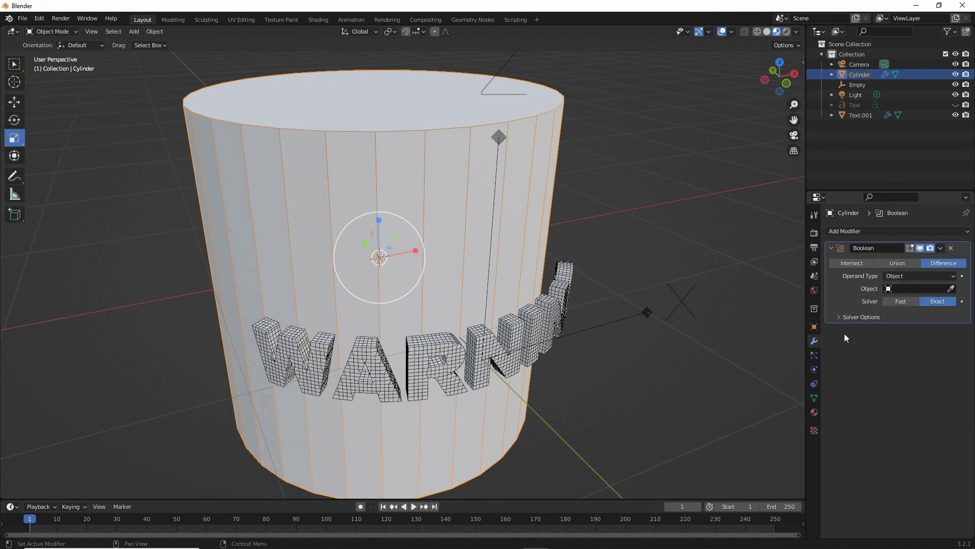
left_click(951, 288)
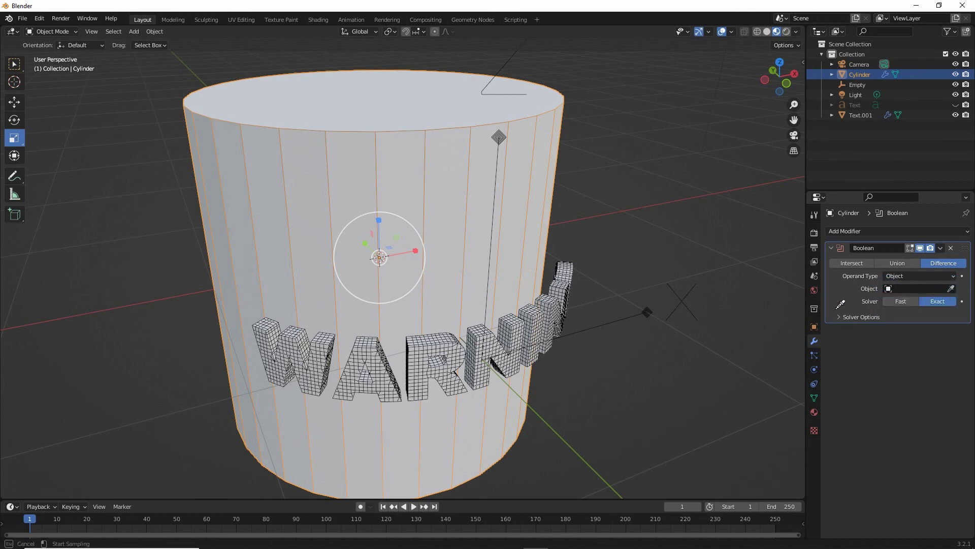
left_click(568, 282)
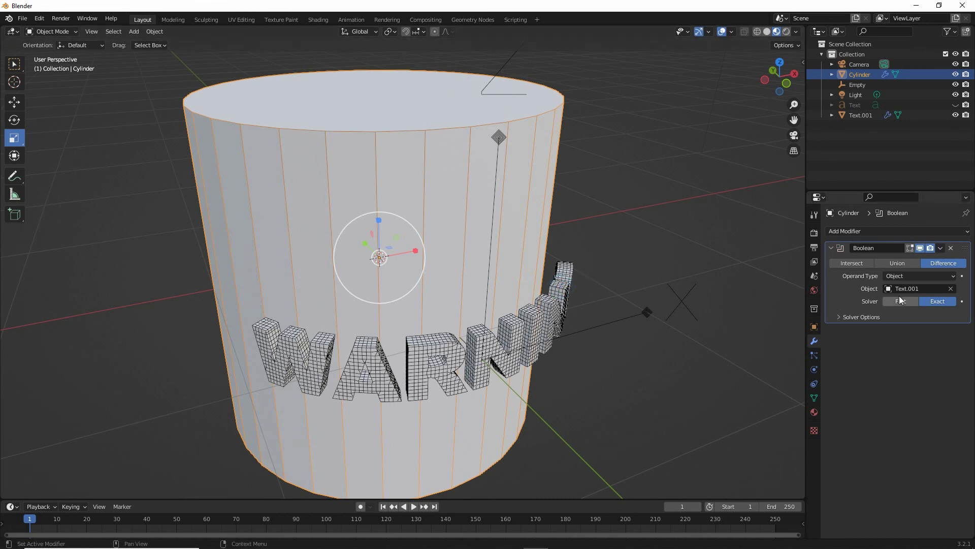
left_click_drag(866, 297, 928, 298)
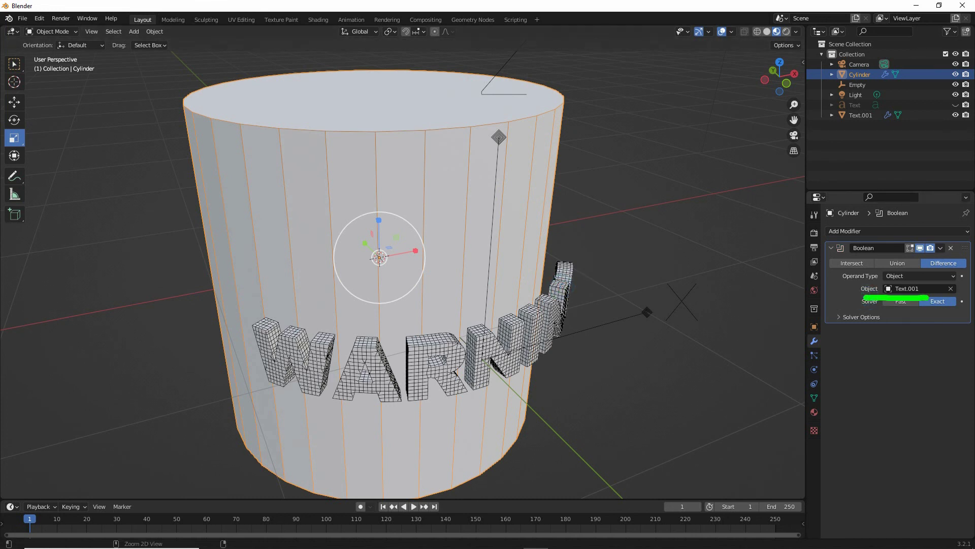
Move the WARNING text and the Arrows empty together about 0.17 m along the Y axis, deeper into the cylinder
left_click(555, 303)
left_click(599, 331, "shift")
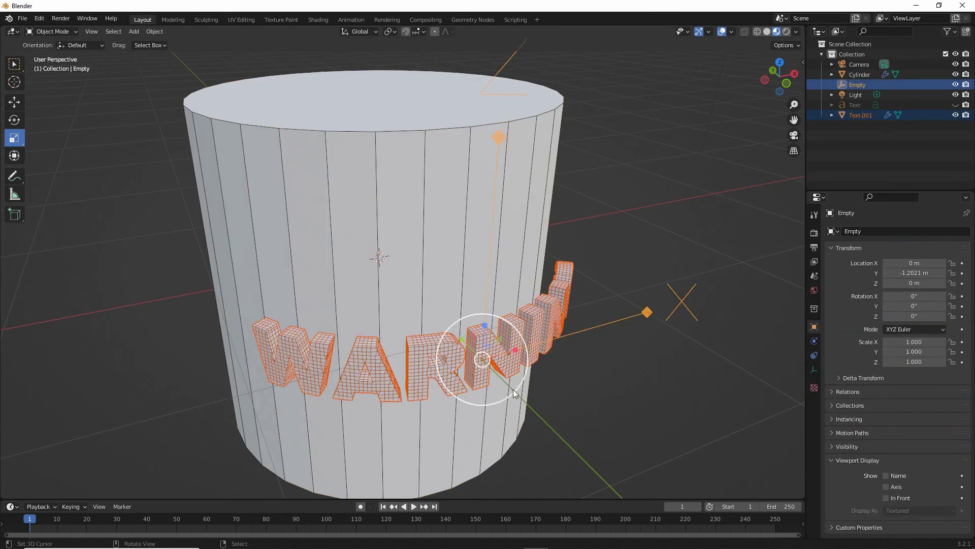
middle_click_drag(599, 330, 582, 329)
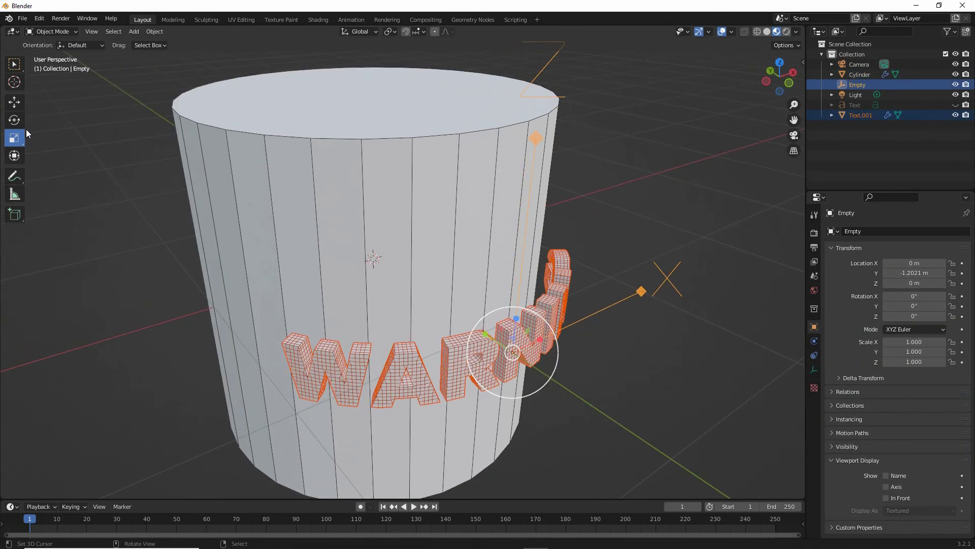
left_click(14, 103)
middle_click_drag(428, 355, 439, 358)
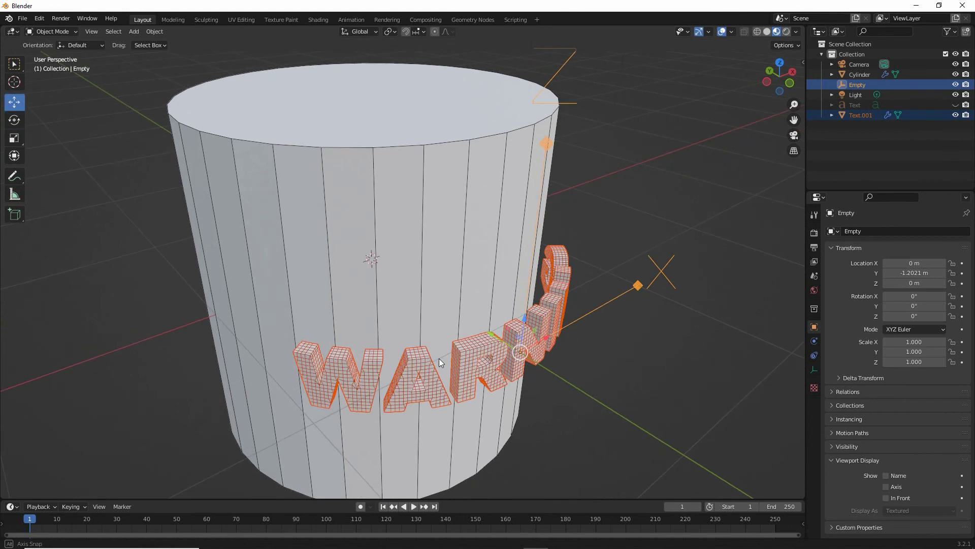
key("g")
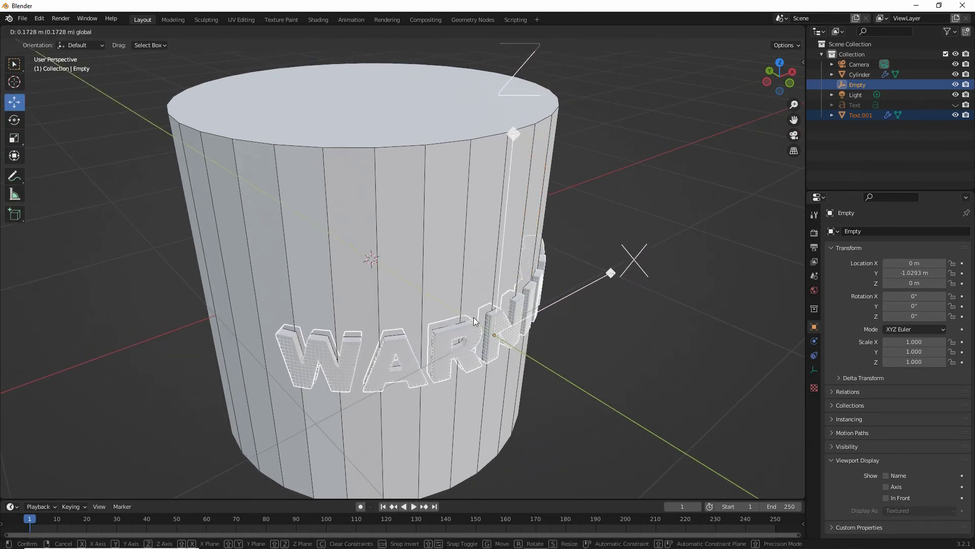
left_click(474, 321)
Hide the WARNING mesh Text.001 in the viewport and examine the letters cut into the cylinder
middle_click_drag(474, 321, 504, 337)
scroll(520, 336, "up", 2)
left_click(489, 288)
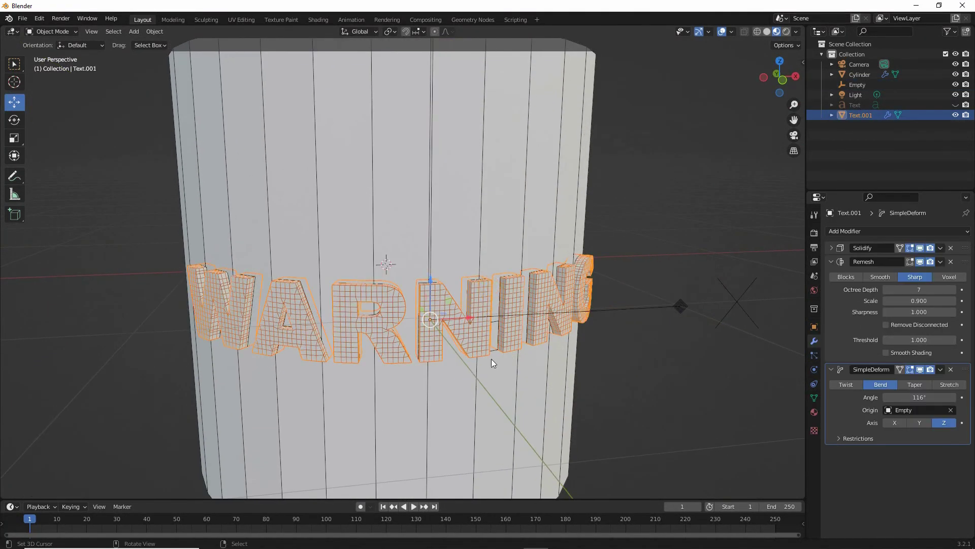
left_click(955, 116)
middle_click_drag(453, 321, 502, 267)
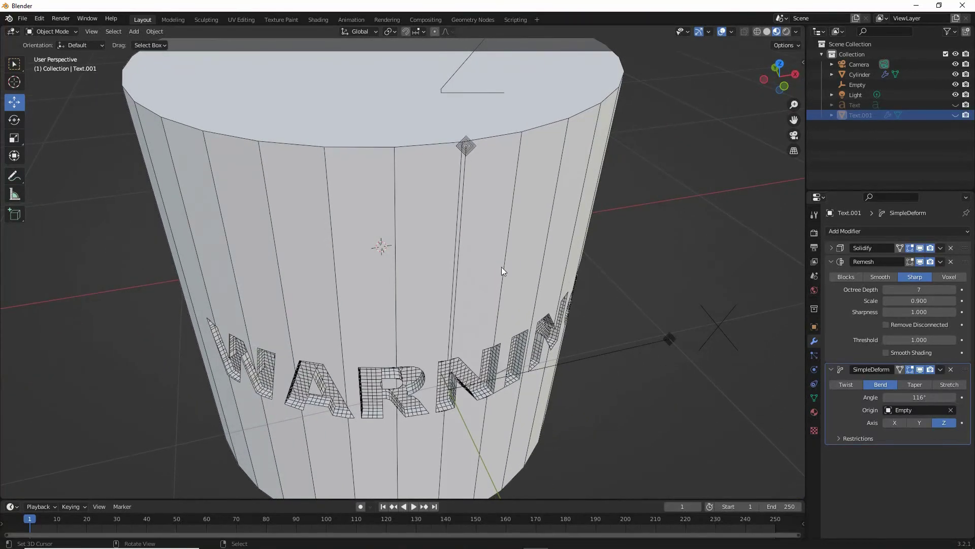
middle_click_drag(428, 302, 417, 267)
scroll(417, 269, "up", 1)
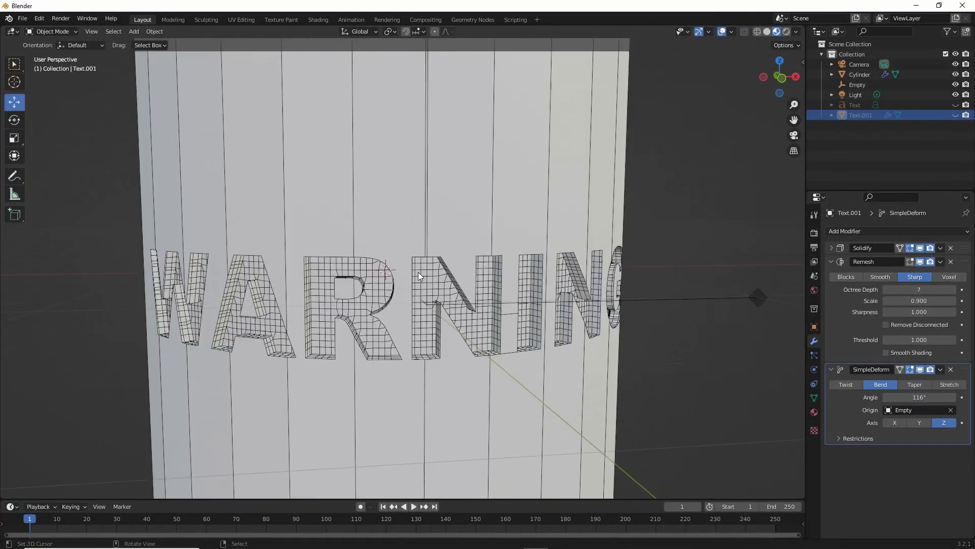
Try the Union and Intersect modes of the cylinder's Boolean modifier, and return it to Difference
left_click(469, 106)
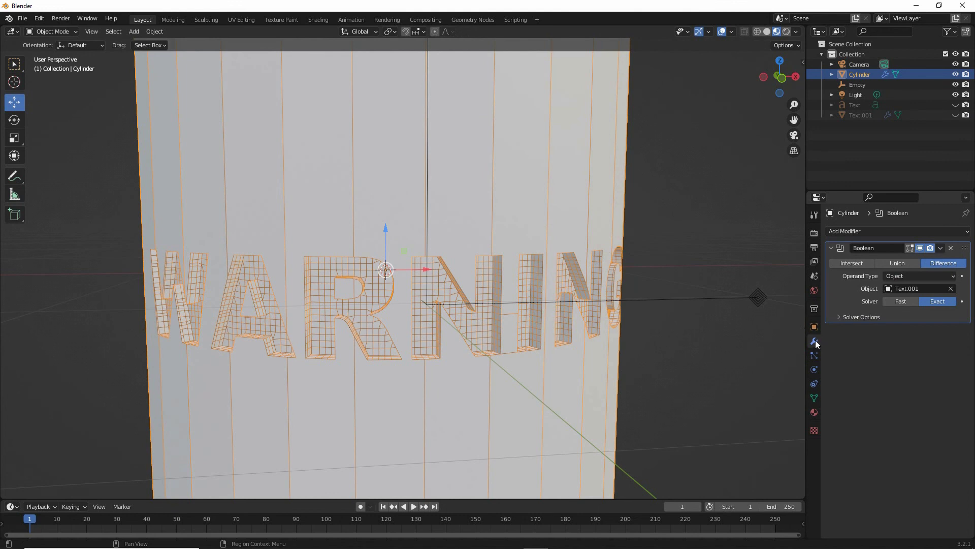
left_click(904, 263)
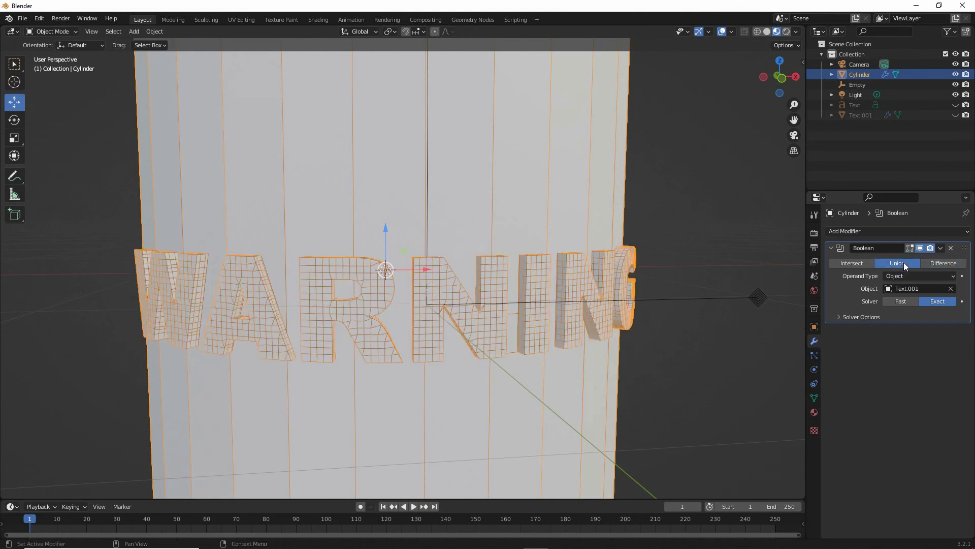
left_click(848, 265)
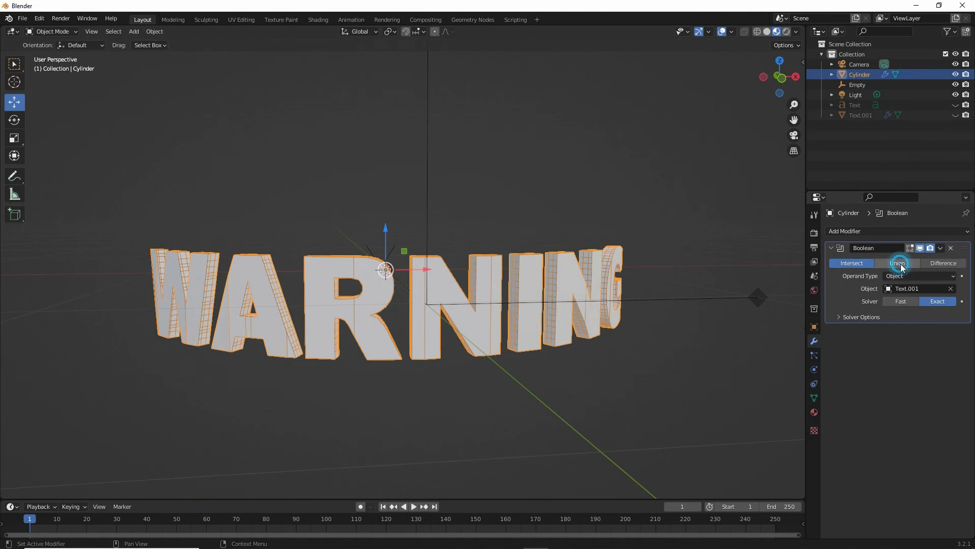
left_click(943, 263)
Select the hidden WARNING mesh Text.001
middle_click_drag(466, 364, 486, 368)
scroll(486, 368, "down", 2)
left_click(854, 116)
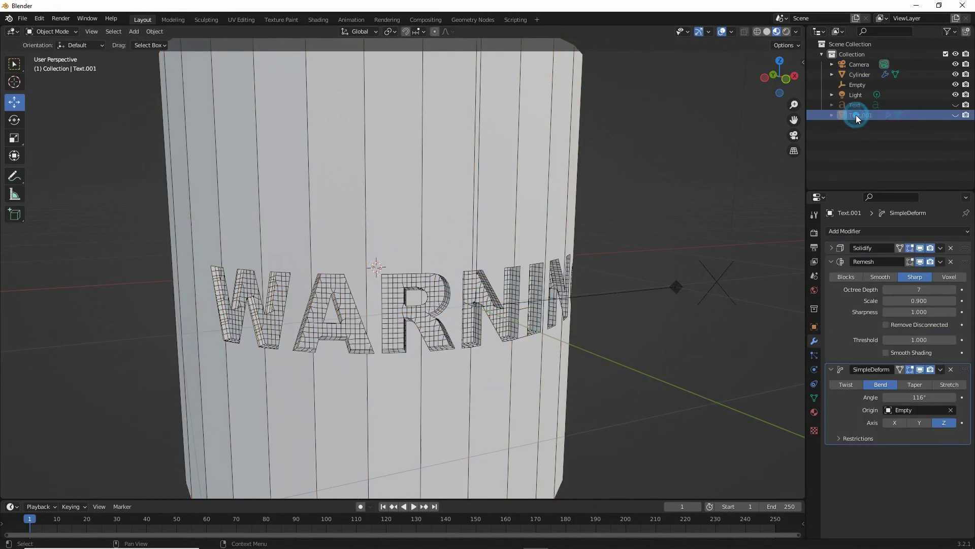